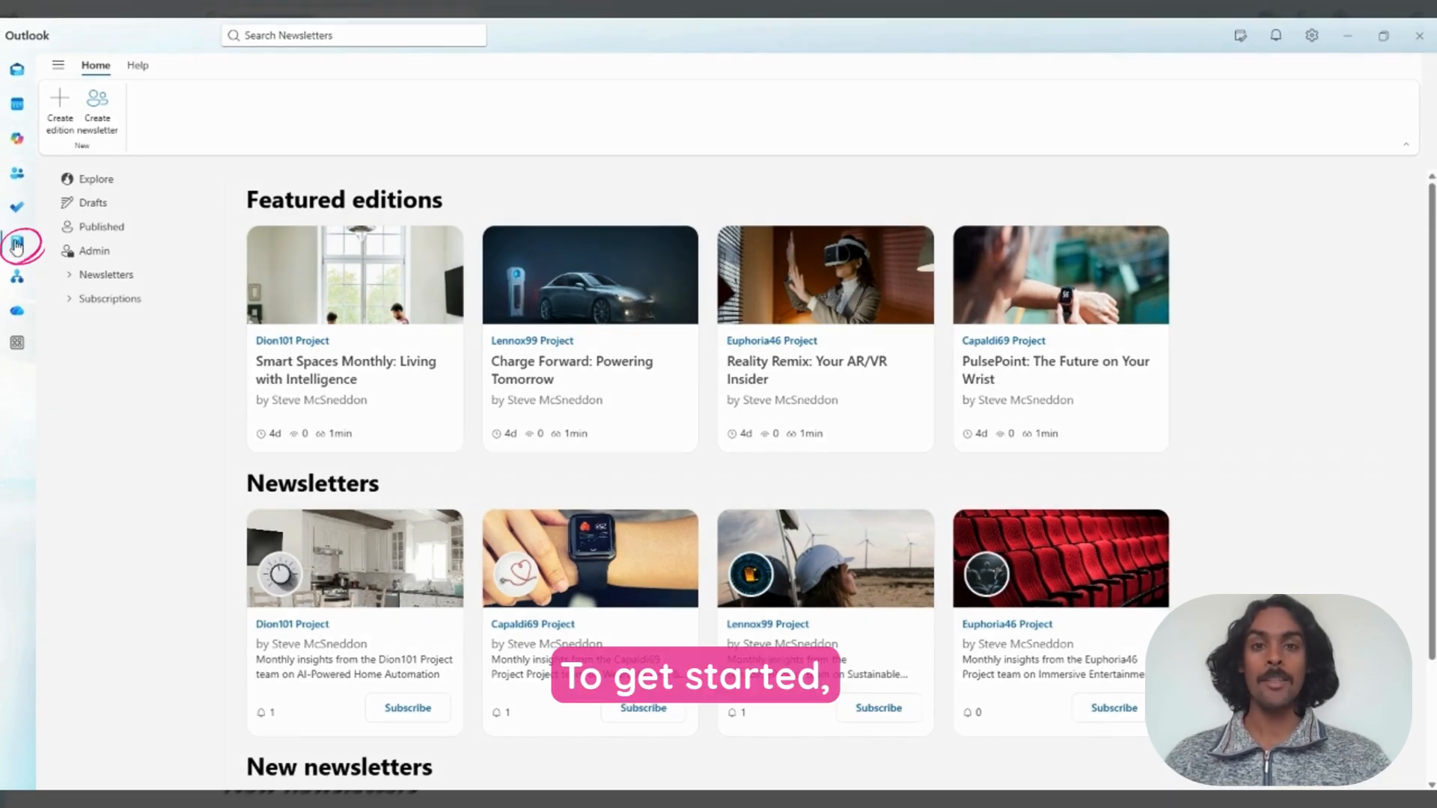
# Create a new newsletter series and title it "Mark8 Project"
pyautogui.click(99, 108)
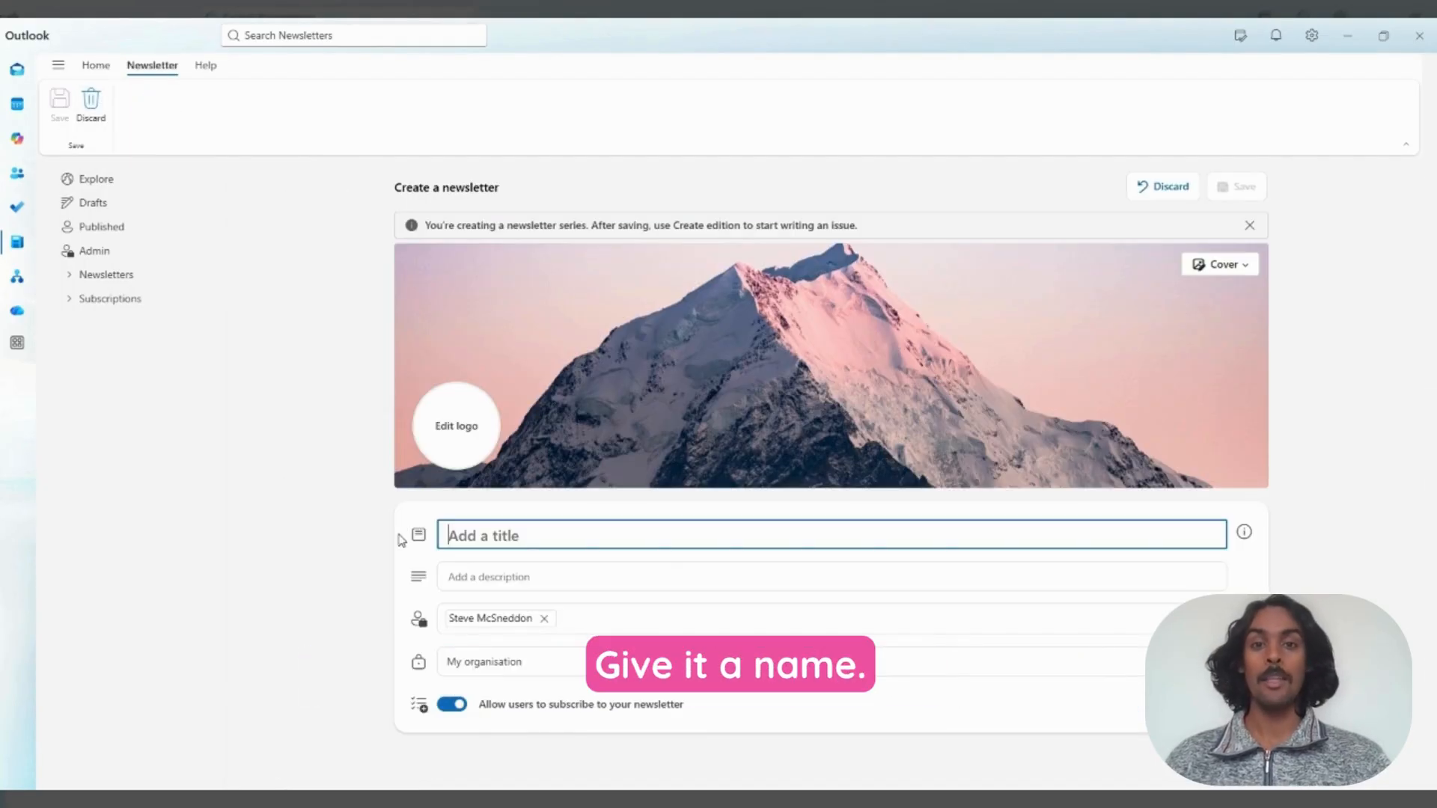
pyautogui.write('Mar')
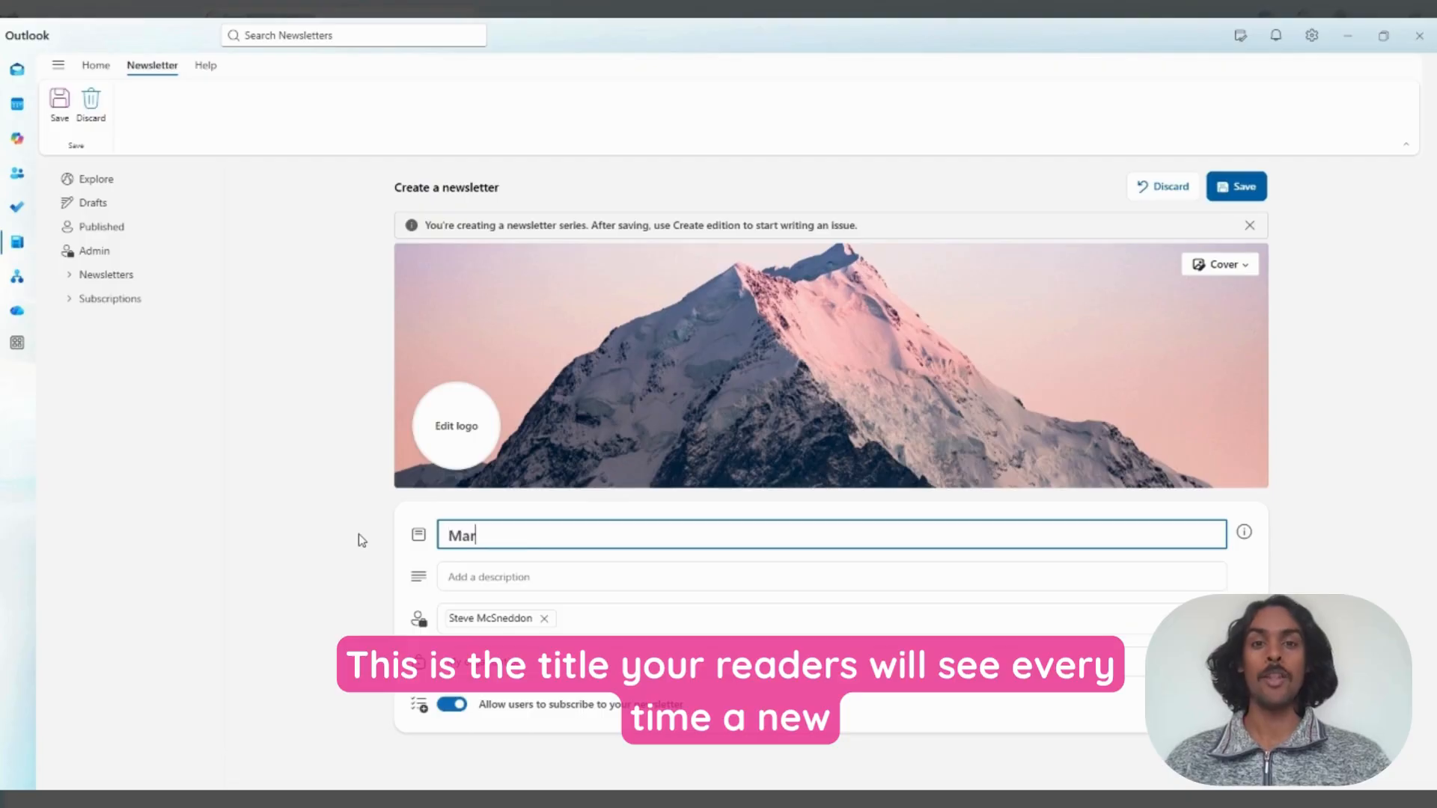
pyautogui.write('k8 Project')
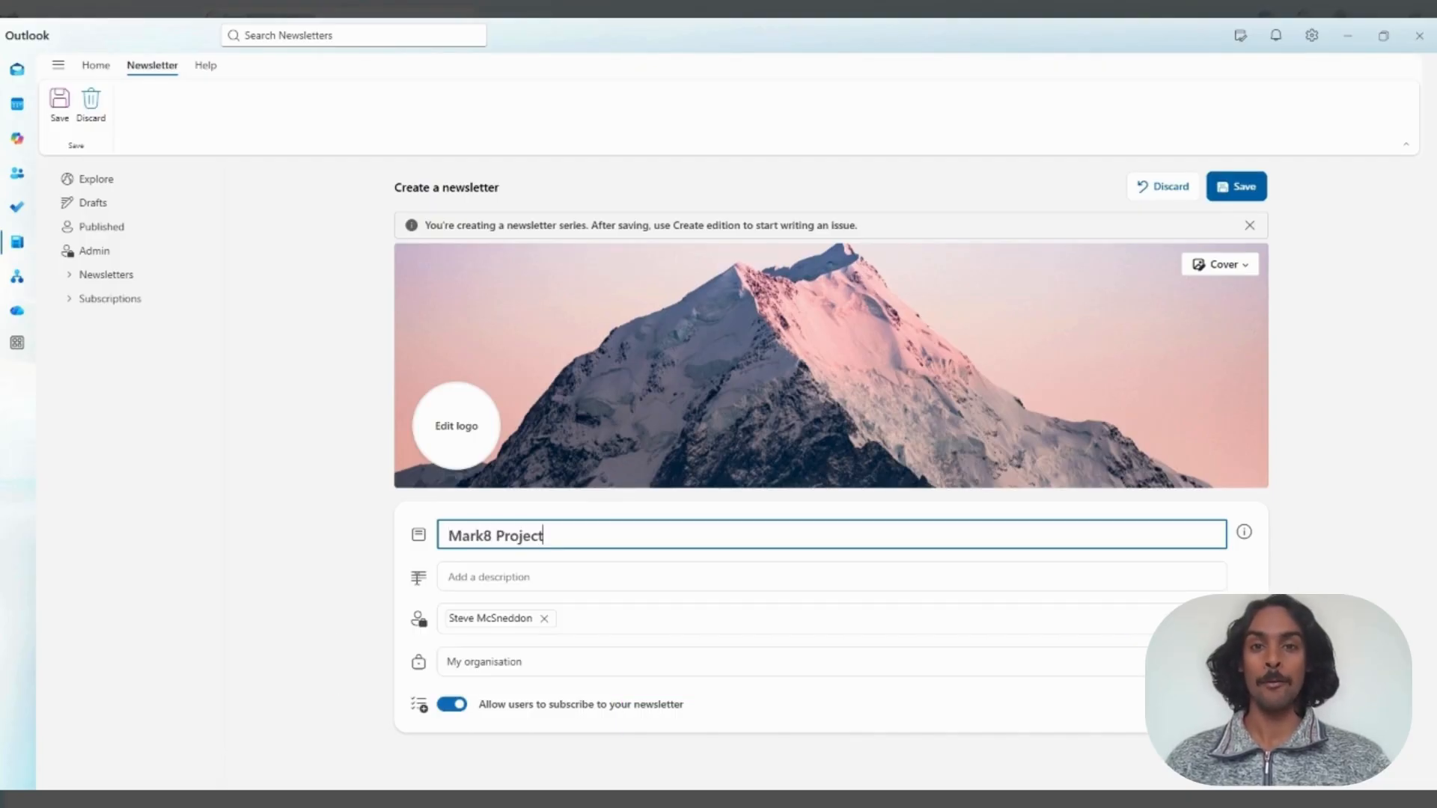
# Add the description "Monthly insights from the Mark8 Project team on drone innovation, market trends and real world applications", keeping visibility at My organisation
pyautogui.press('Tab')
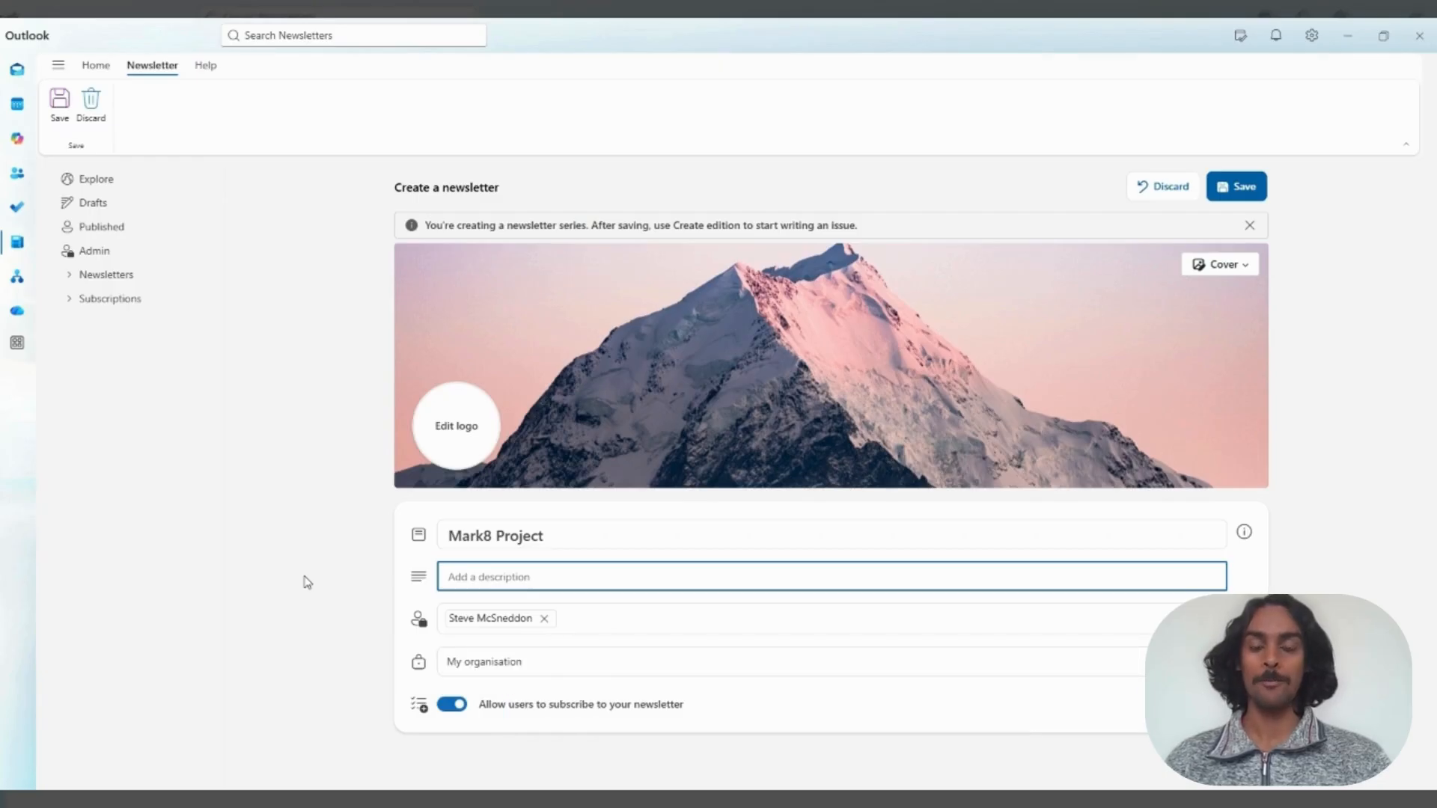
pyautogui.write('Monthly insights from t')
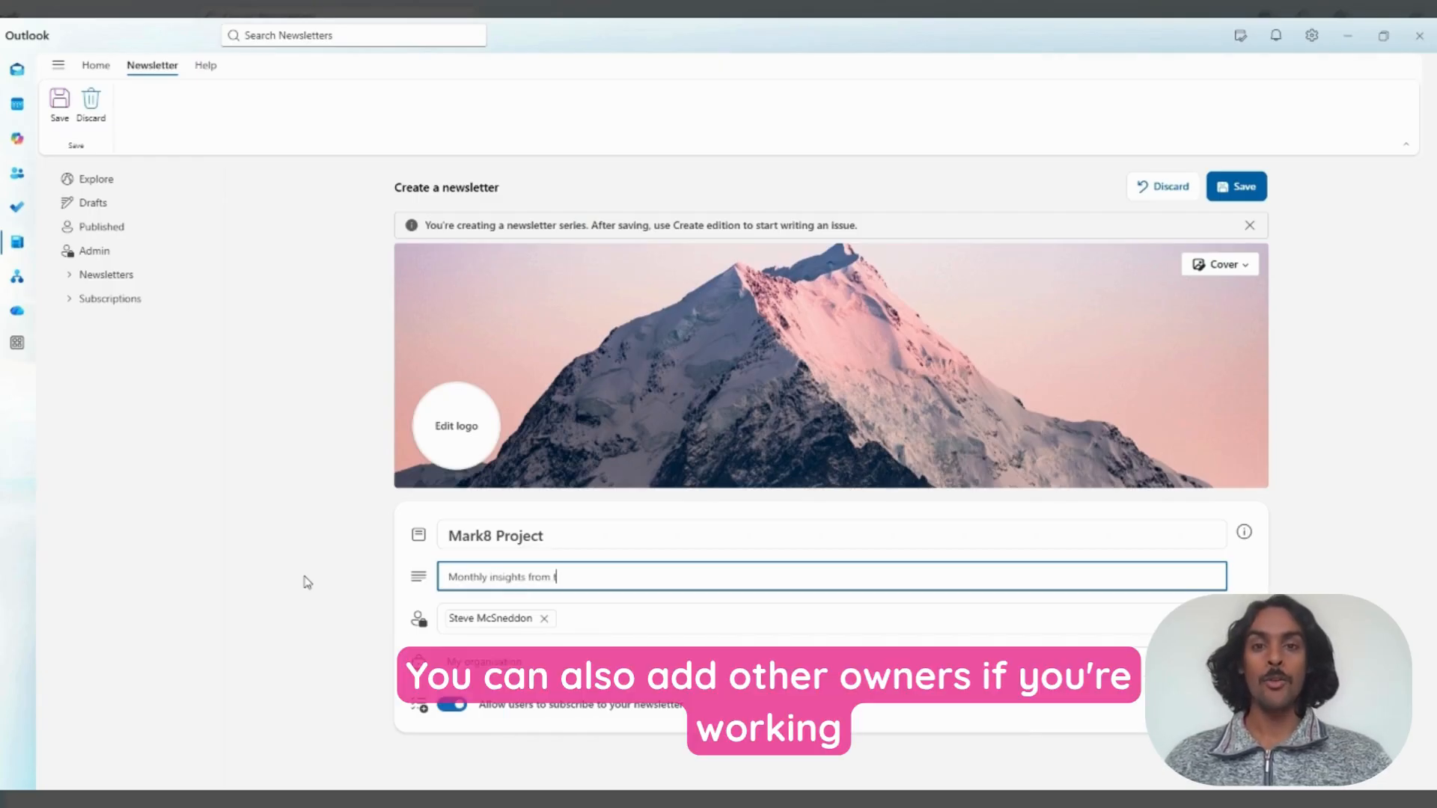
pyautogui.write('he Mark8 Project team on drone innovation, market trends and real world applications')
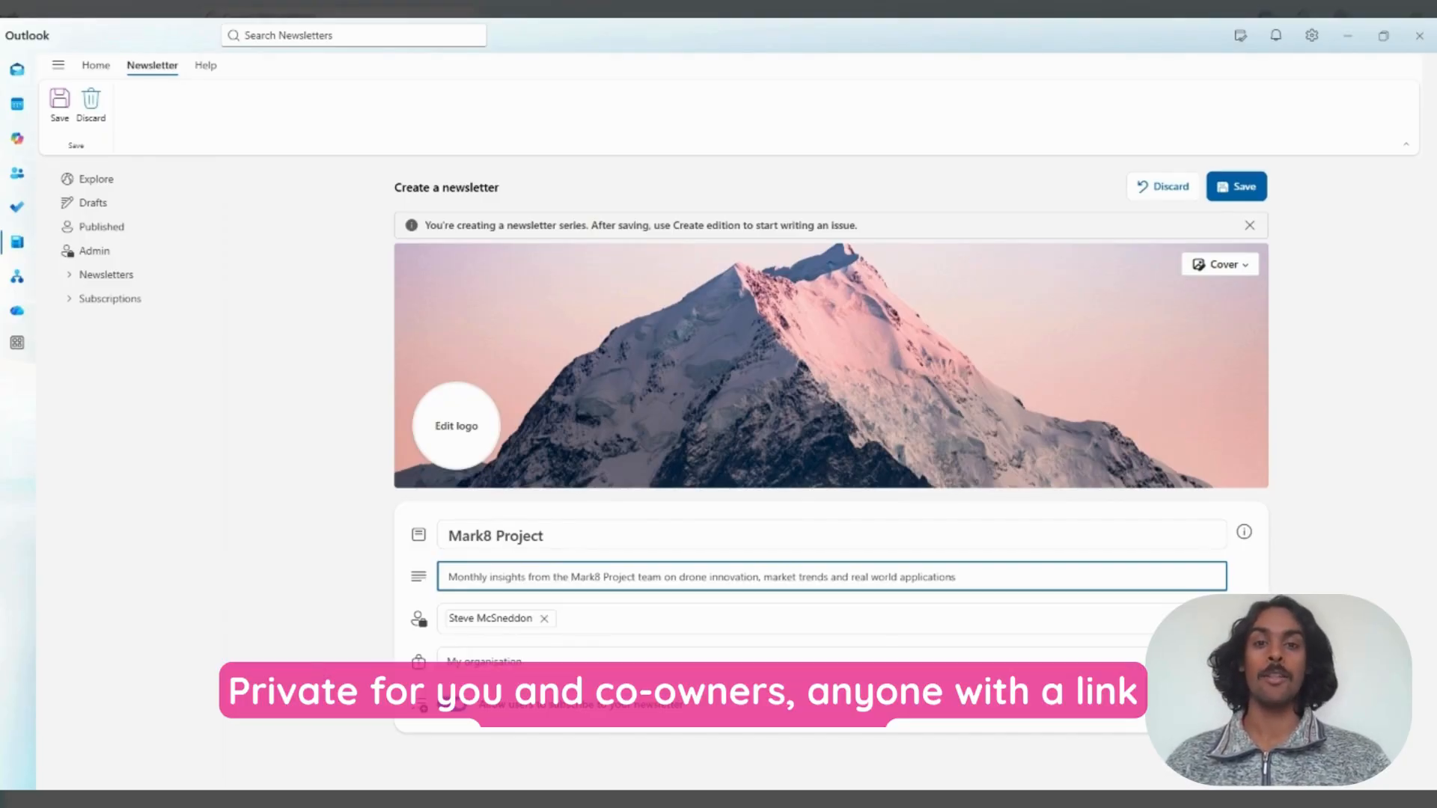
pyautogui.click(554, 665)
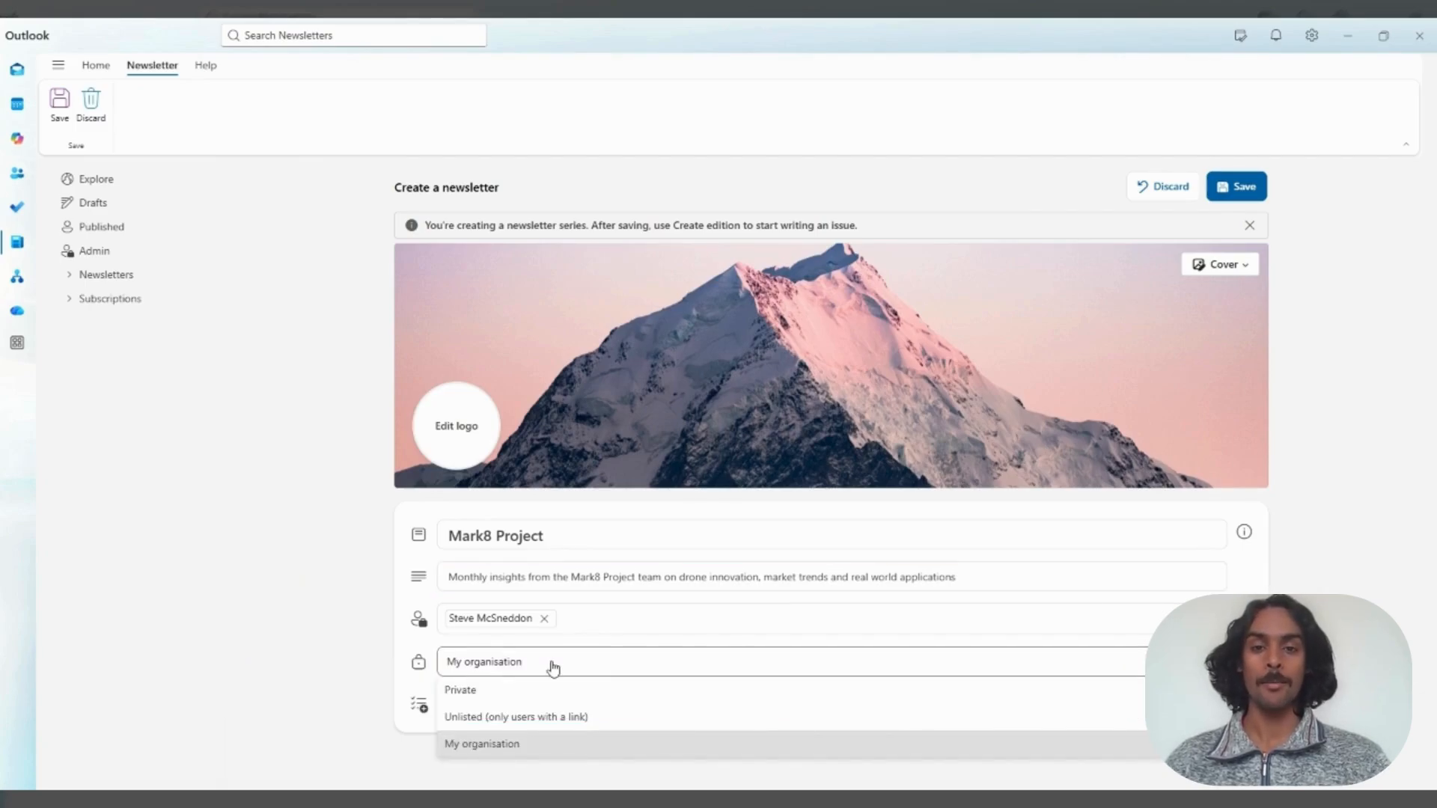
pyautogui.click(553, 666)
# Replace the newsletter's cover with the stock photo of a man and woman examining a drone, found by searching "drone"
pyautogui.click(1219, 265)
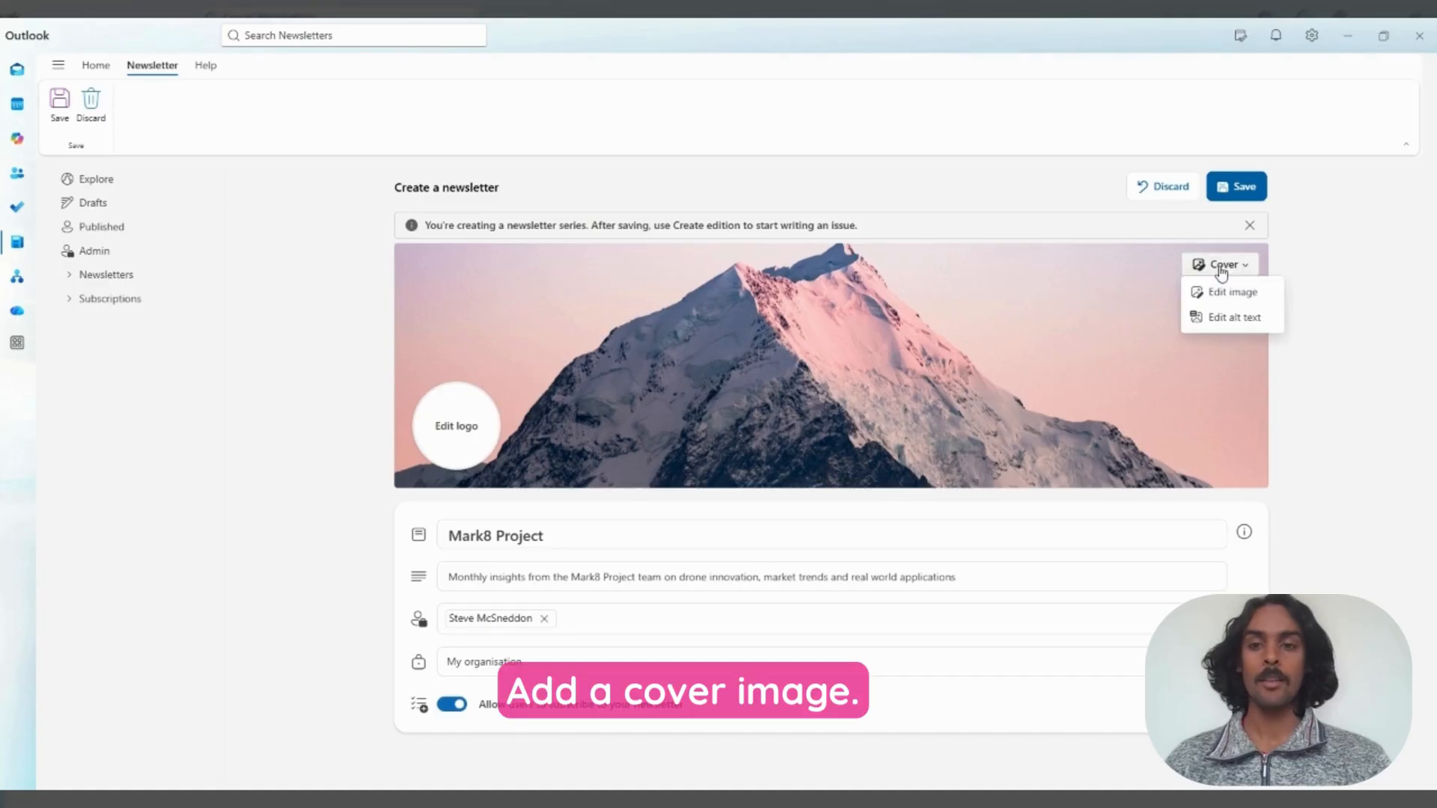
pyautogui.click(1222, 294)
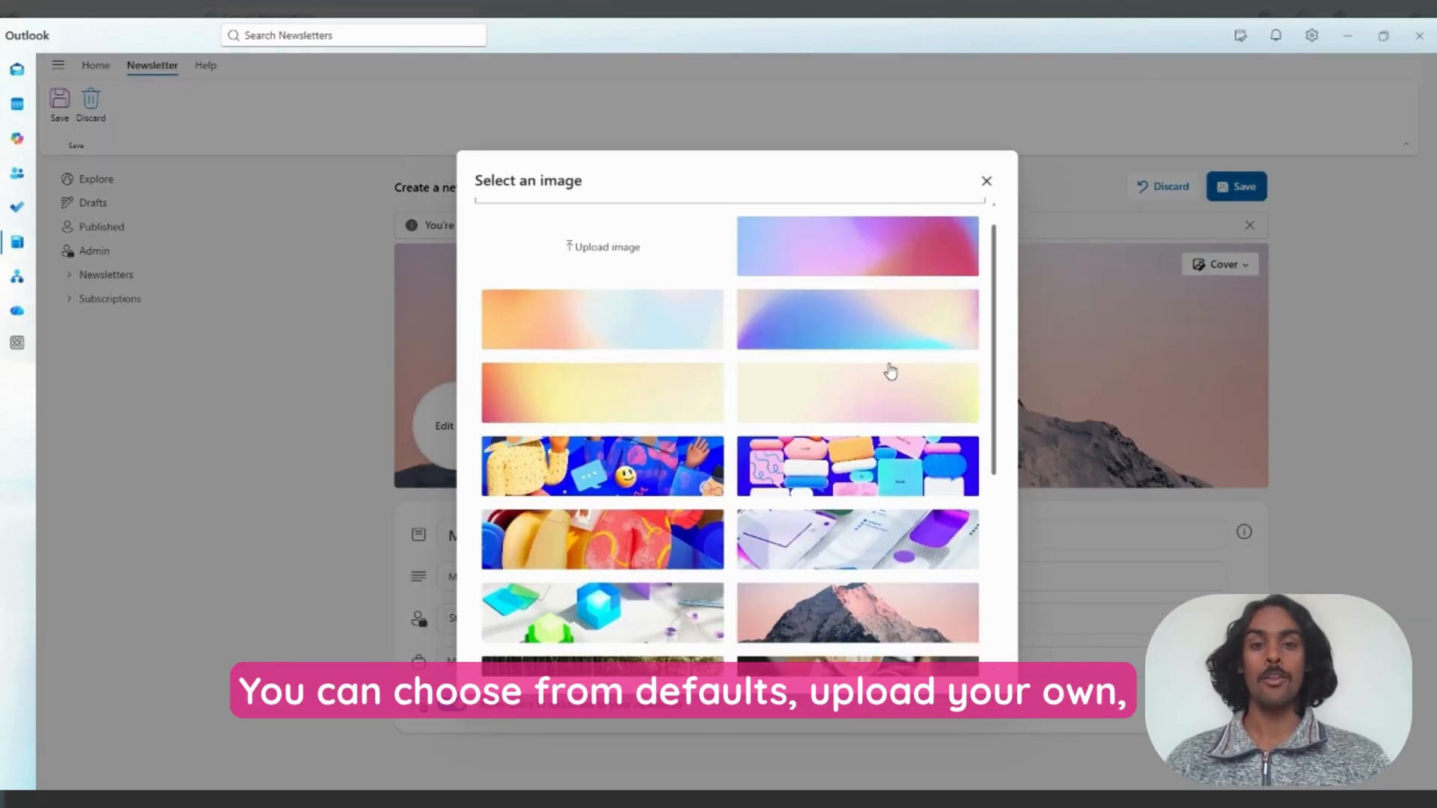
pyautogui.click(510, 211)
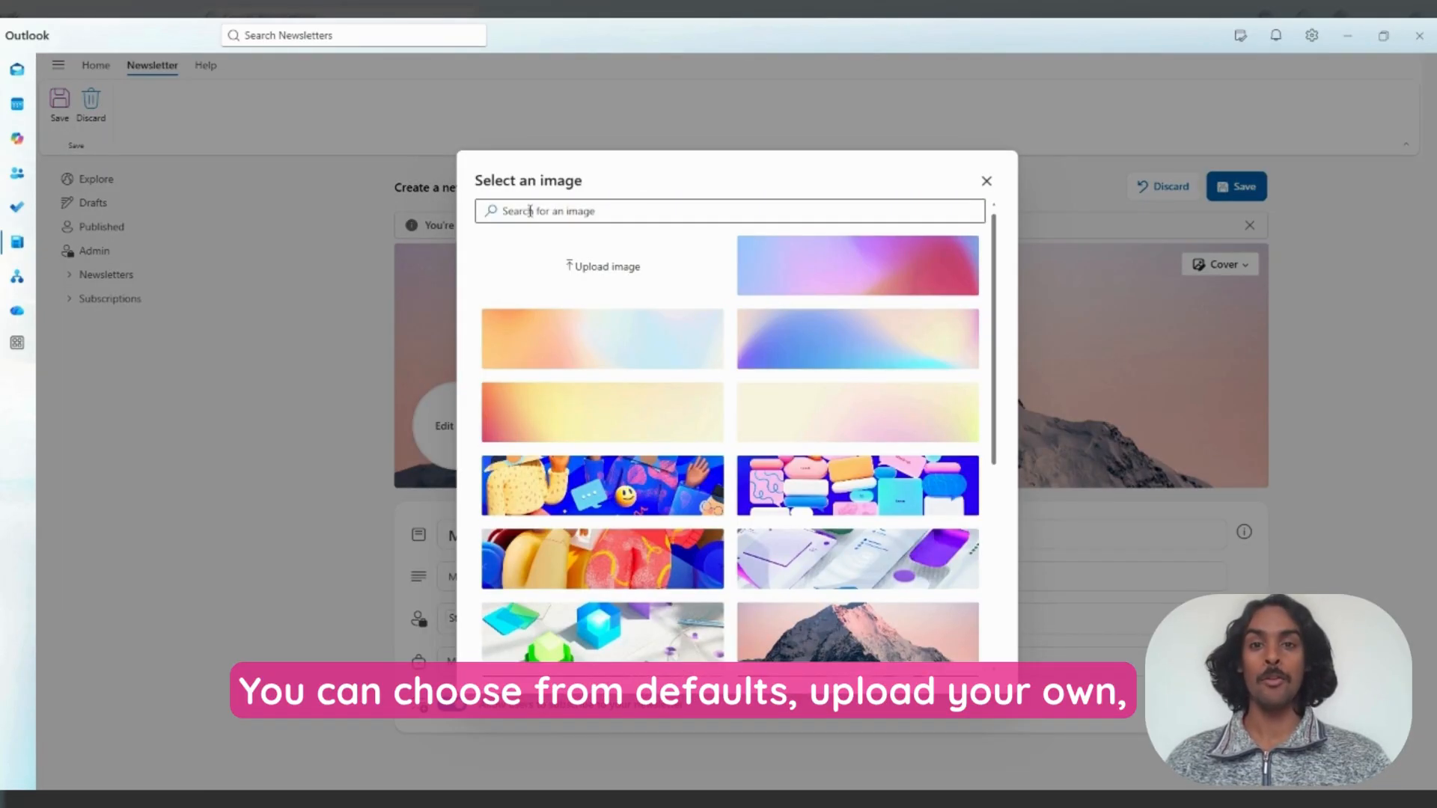
pyautogui.write('drone')
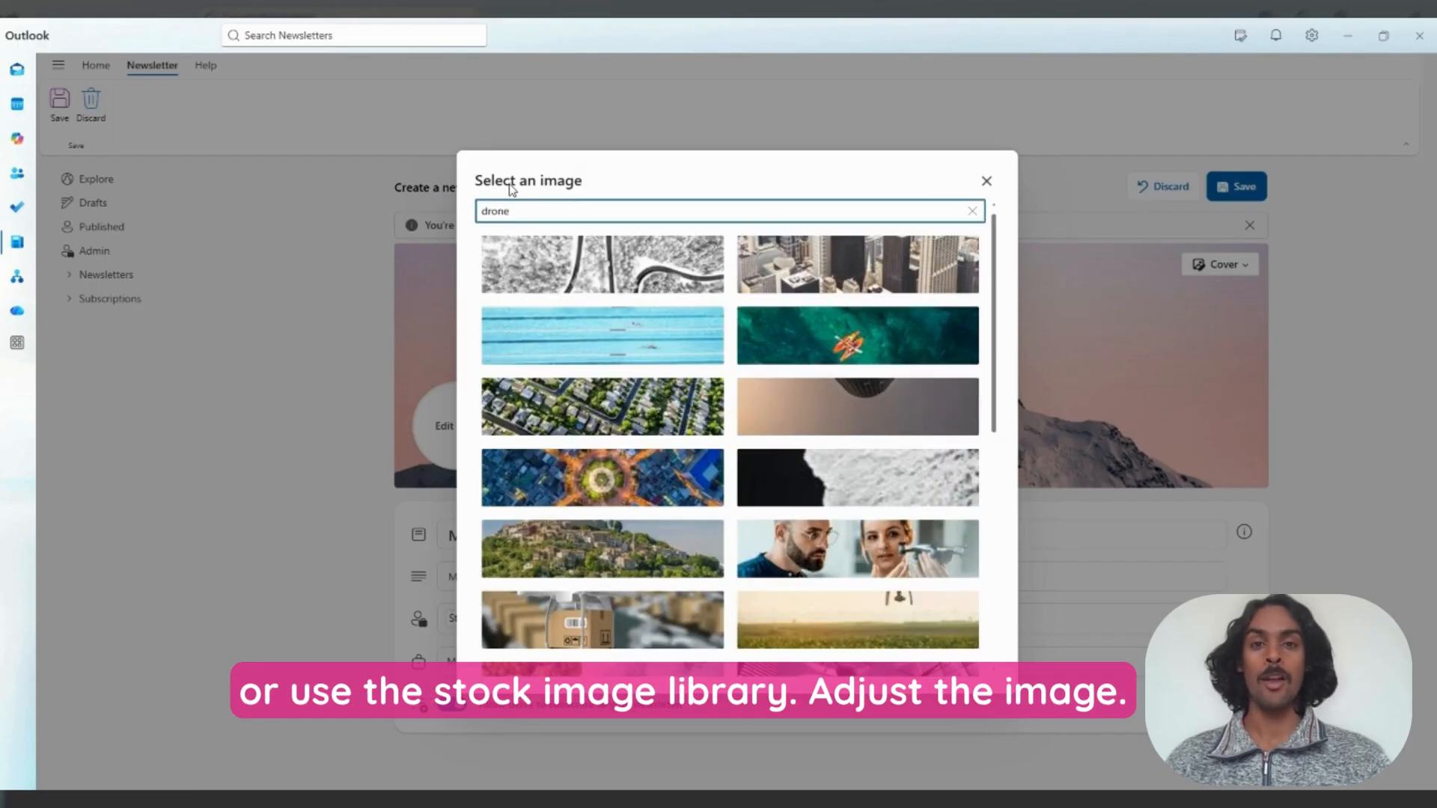
pyautogui.click(875, 554)
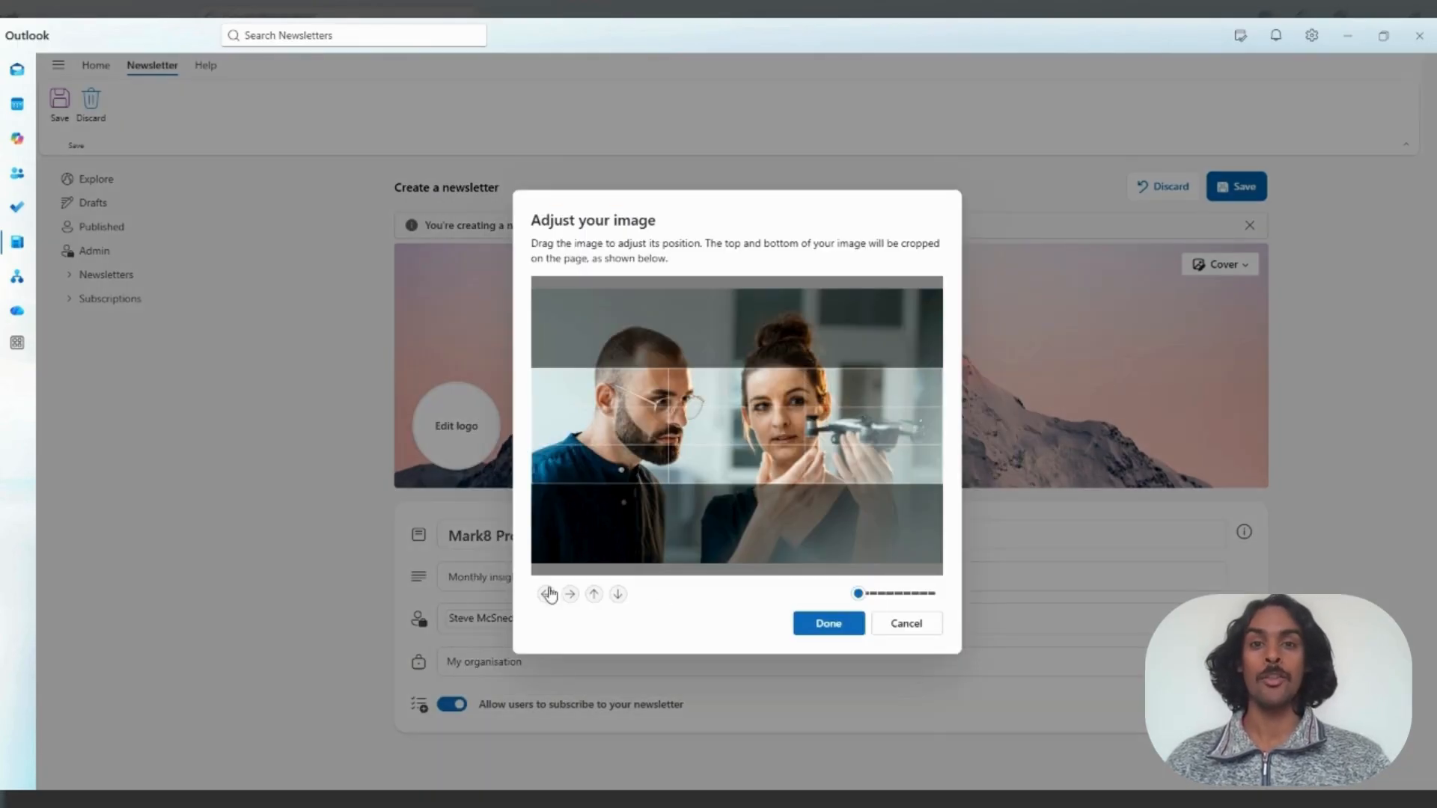
pyautogui.click(828, 624)
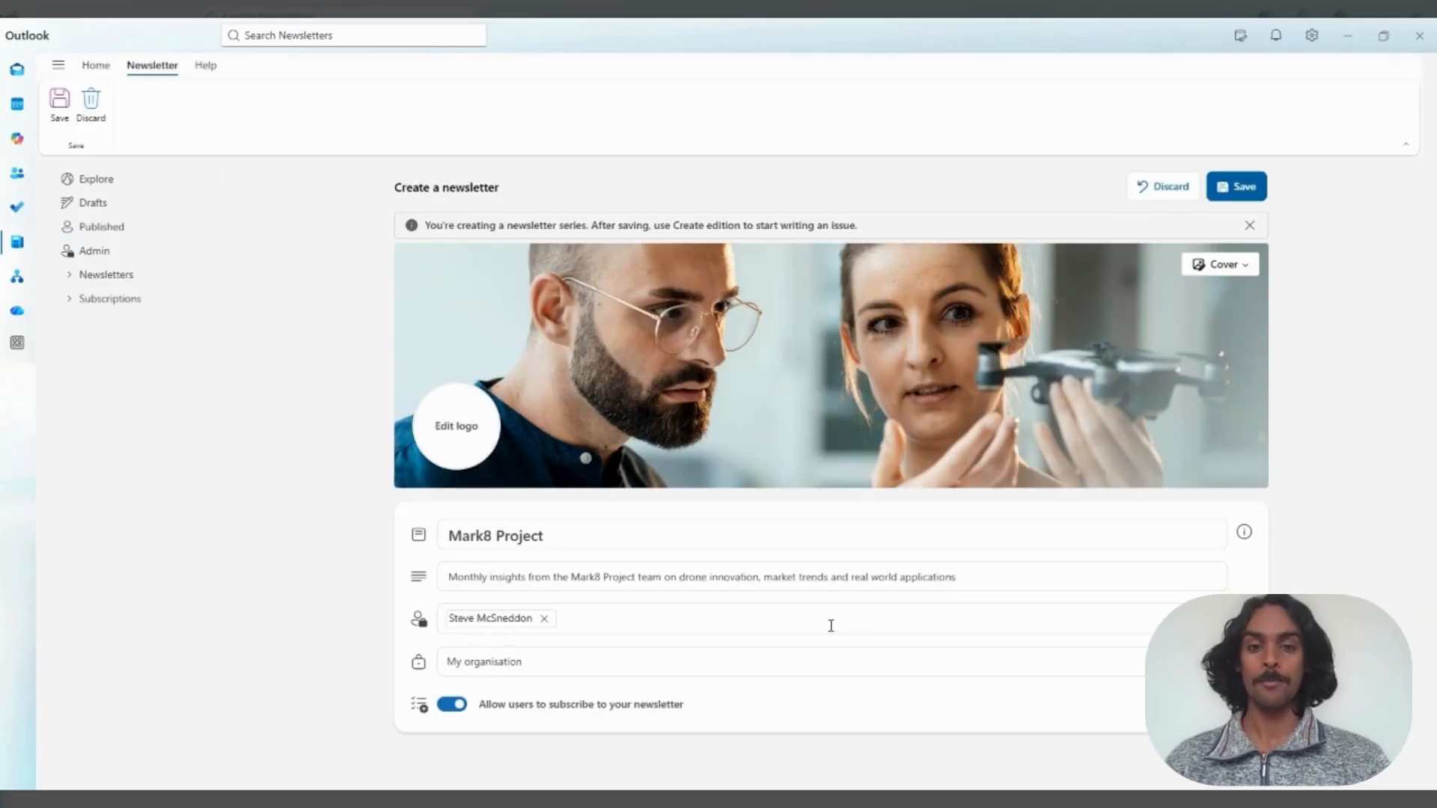
# Set the logo to the "drone" stock photo of a parcel drone, zoomed in and centred on the drone, and save the newsletter
pyautogui.click(455, 433)
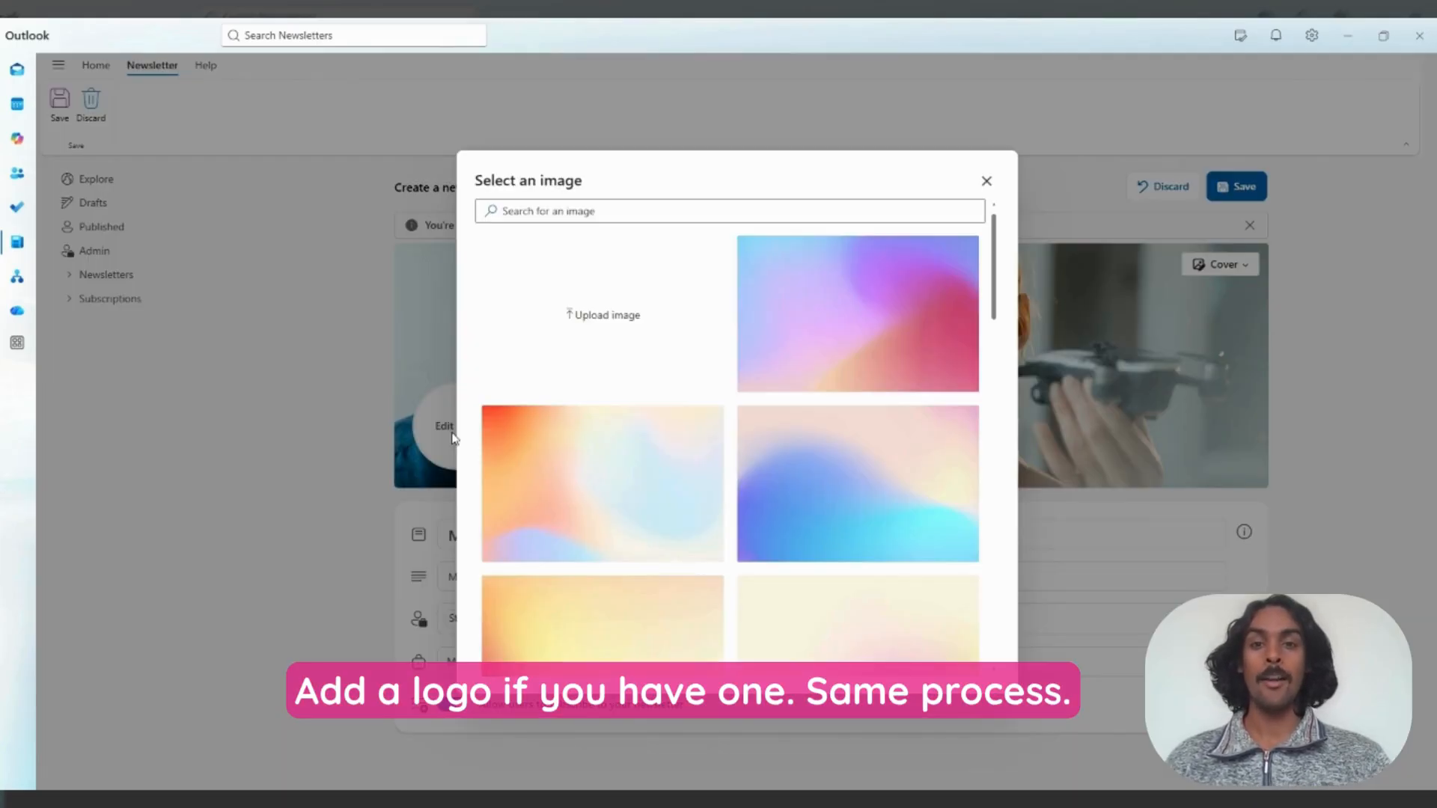
pyautogui.write('drone')
pyautogui.scroll(-12, 629, 344)
pyautogui.click(636, 363)
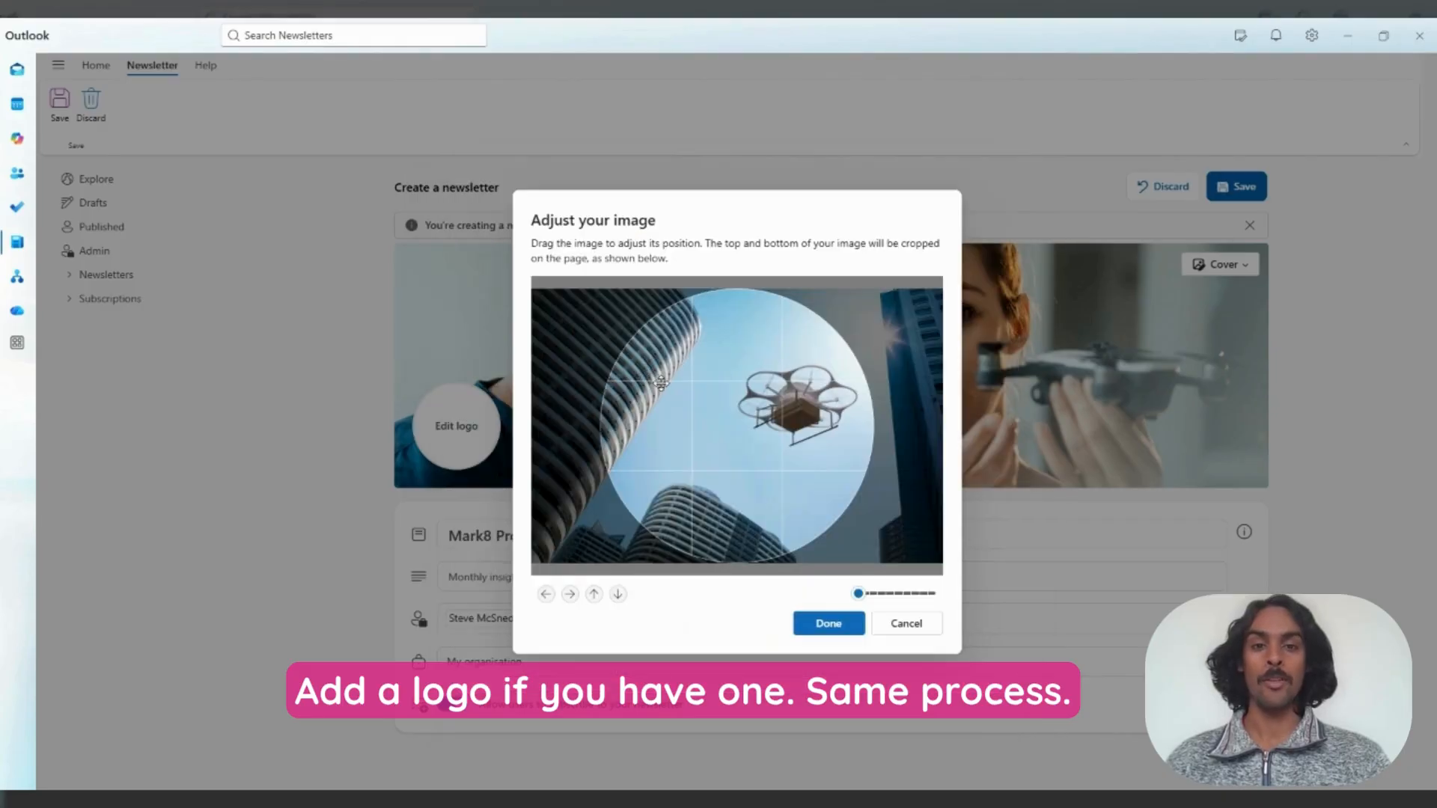
pyautogui.moveTo(771, 416); pyautogui.dragTo(735, 416)
pyautogui.moveTo(875, 601); pyautogui.dragTo(932, 595)
pyautogui.click(828, 624)
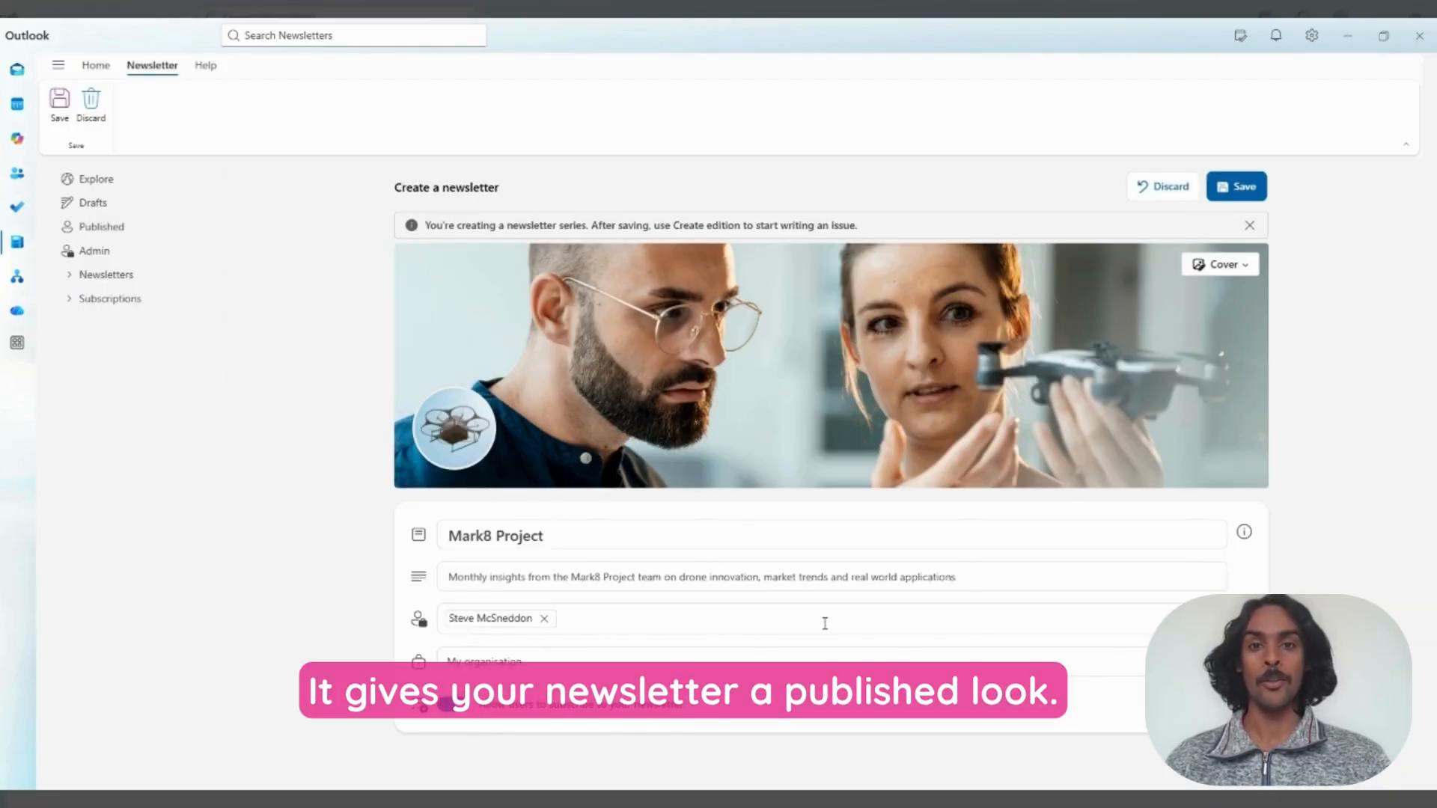
pyautogui.click(1246, 188)
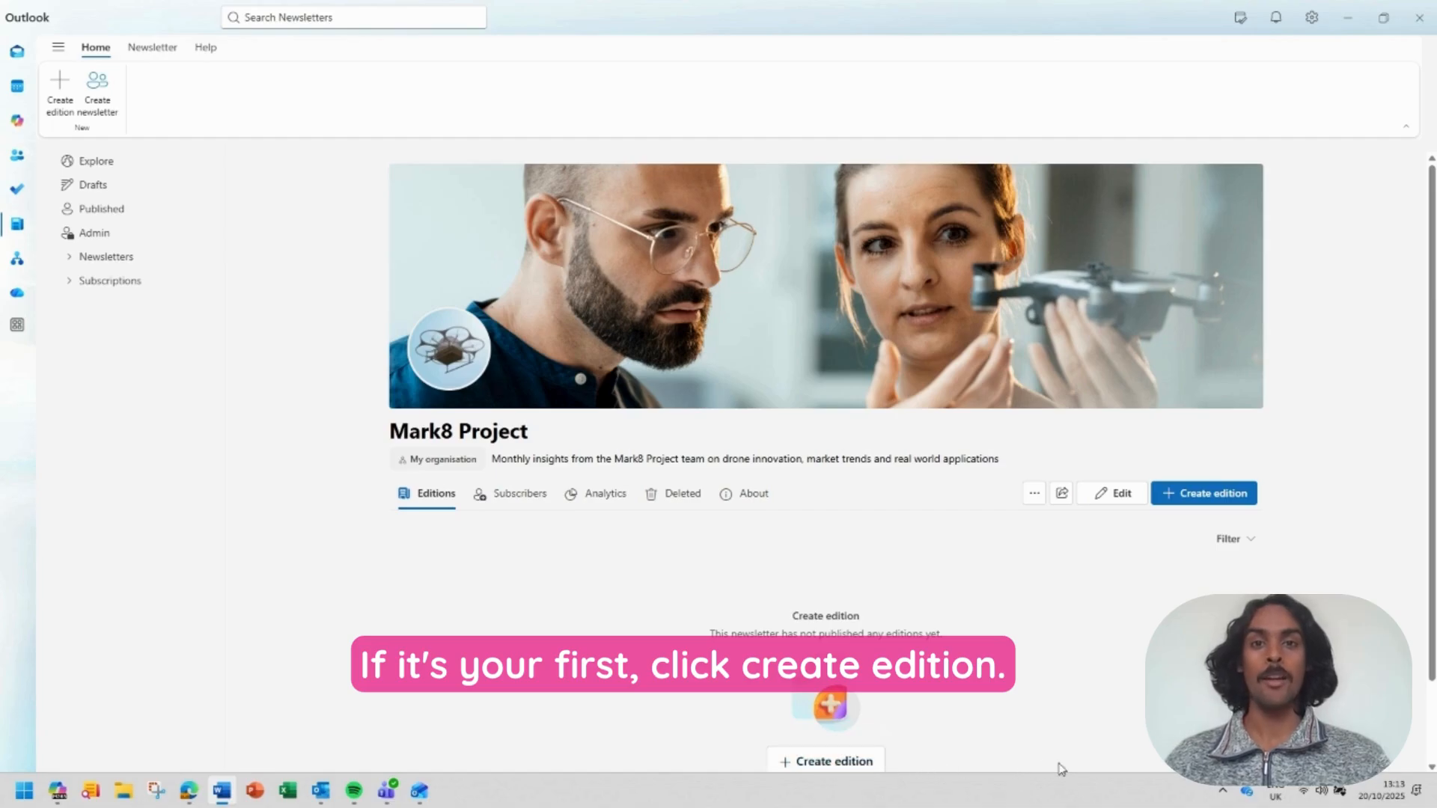
# Create an edition of the newsletter from the Stack template and name it "Droney No Dae That!"
pyautogui.click(1194, 504)
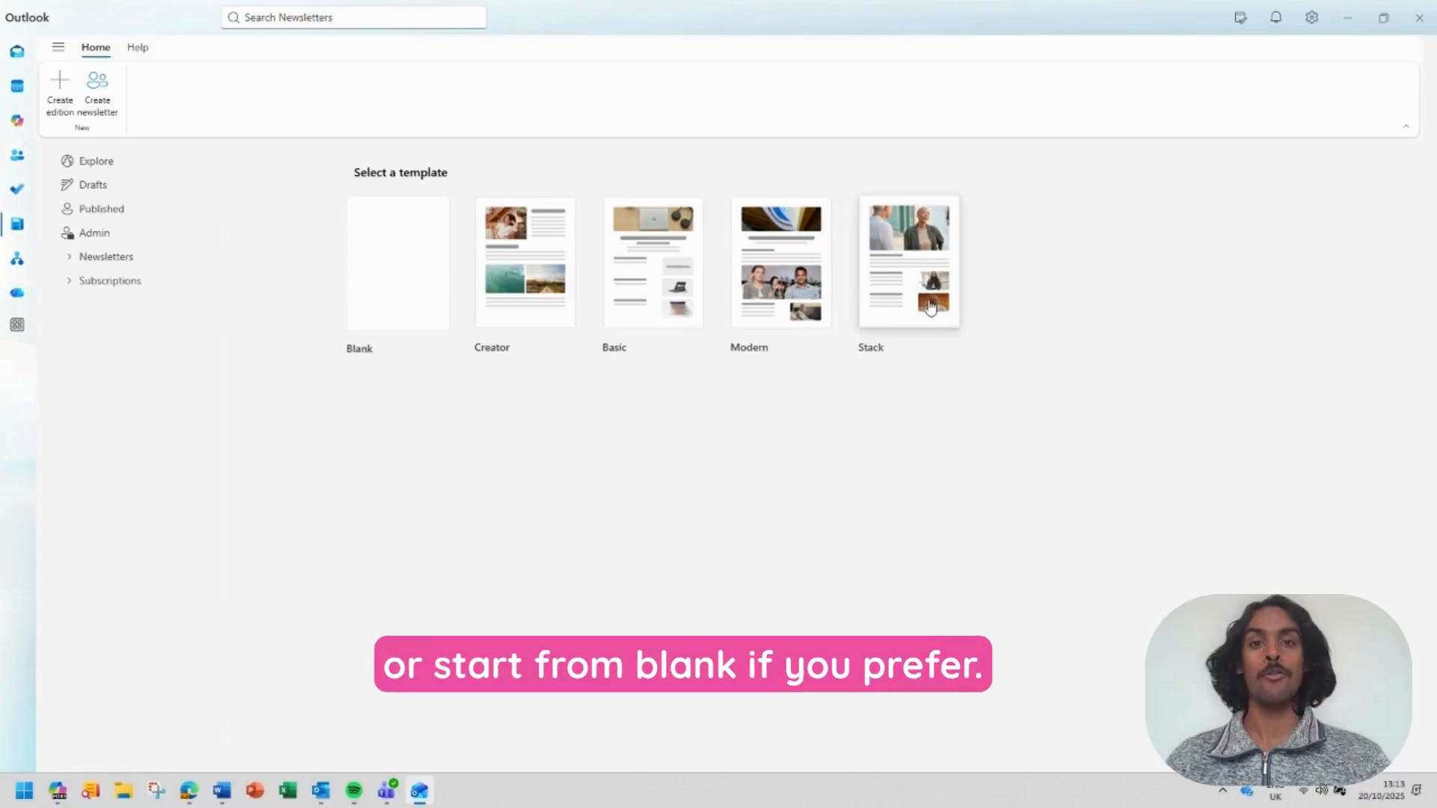
pyautogui.click(918, 268)
pyautogui.write('Droney No Dae That!')
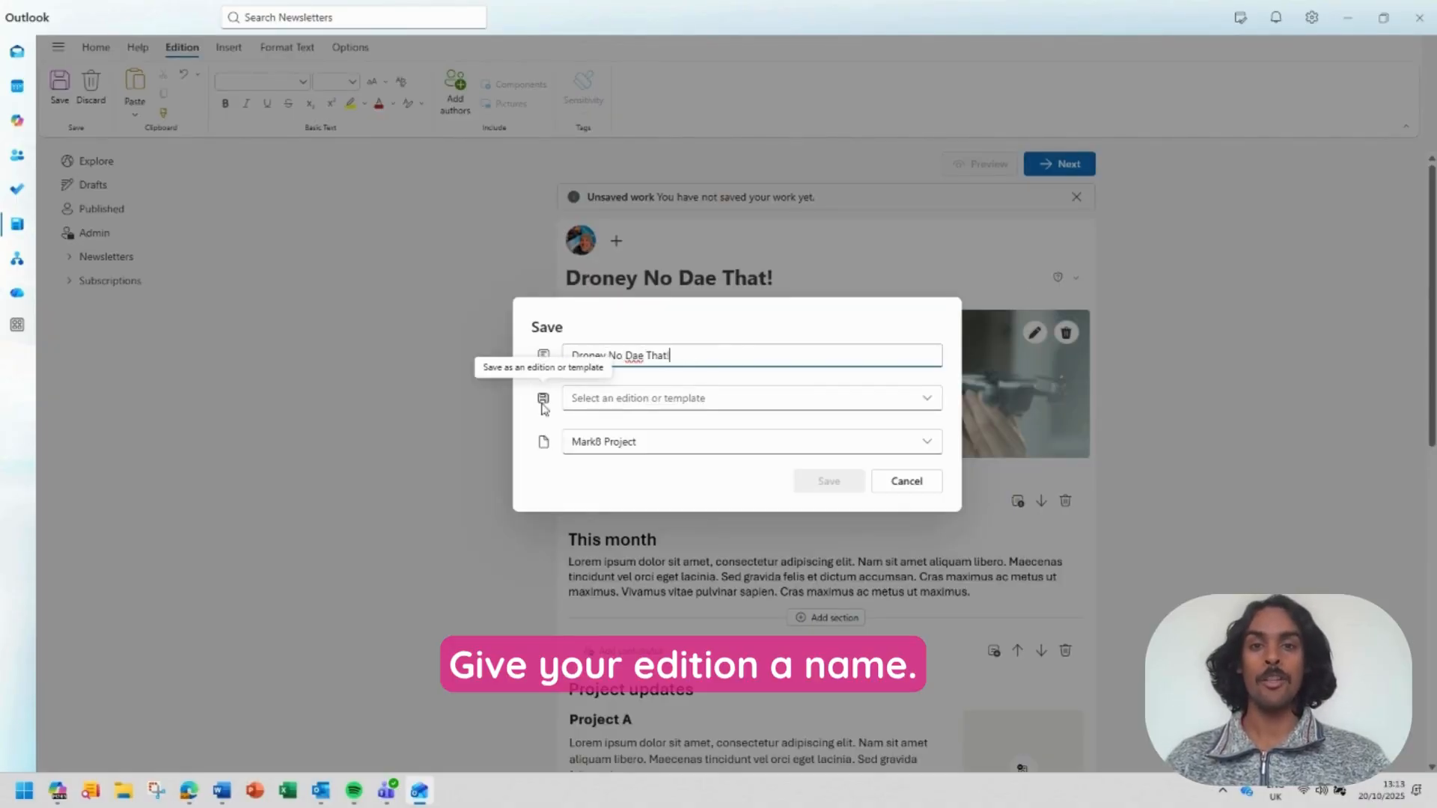
# Save the new issue as an Edition under the Mark8 Project newsletter
pyautogui.click(581, 405)
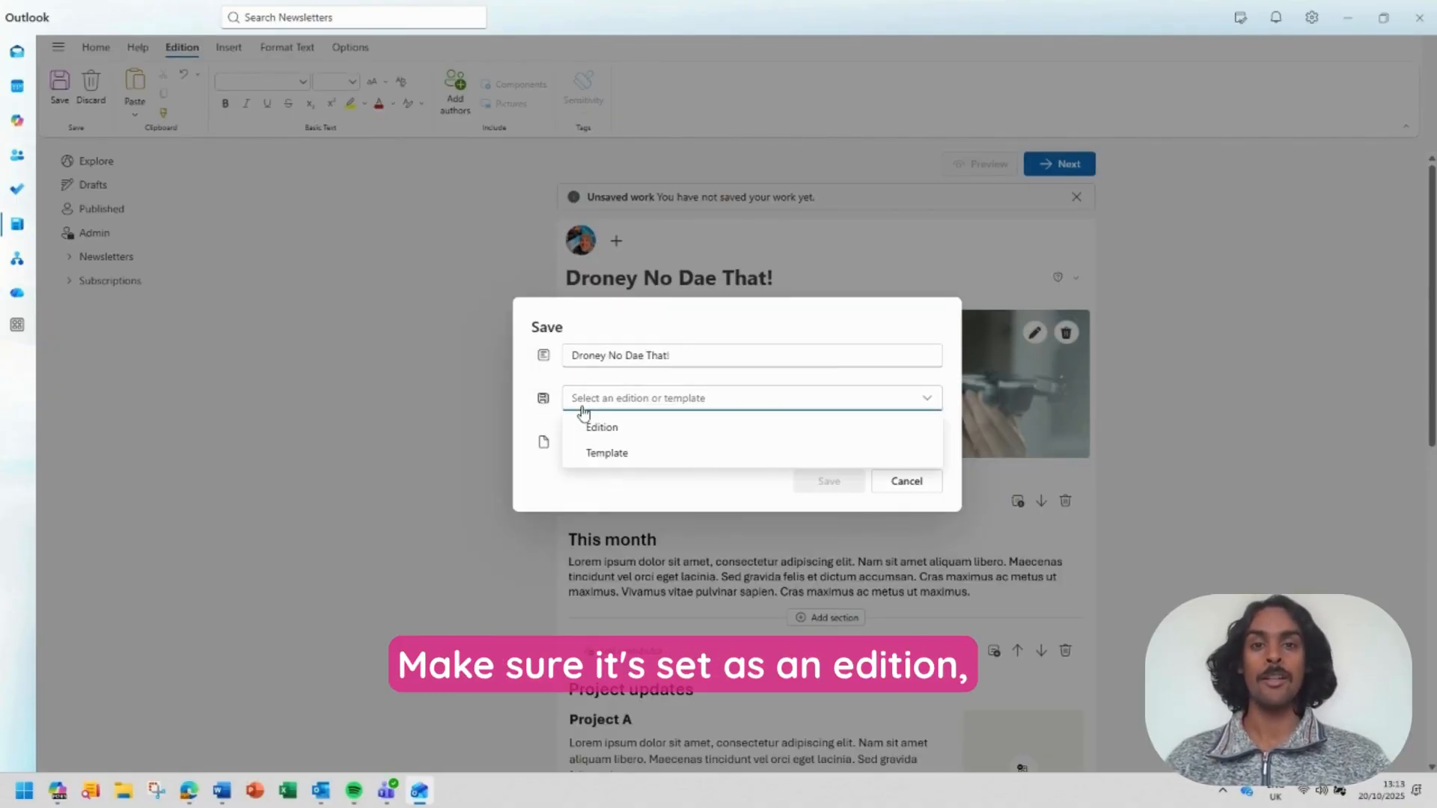
pyautogui.click(625, 433)
pyautogui.click(919, 444)
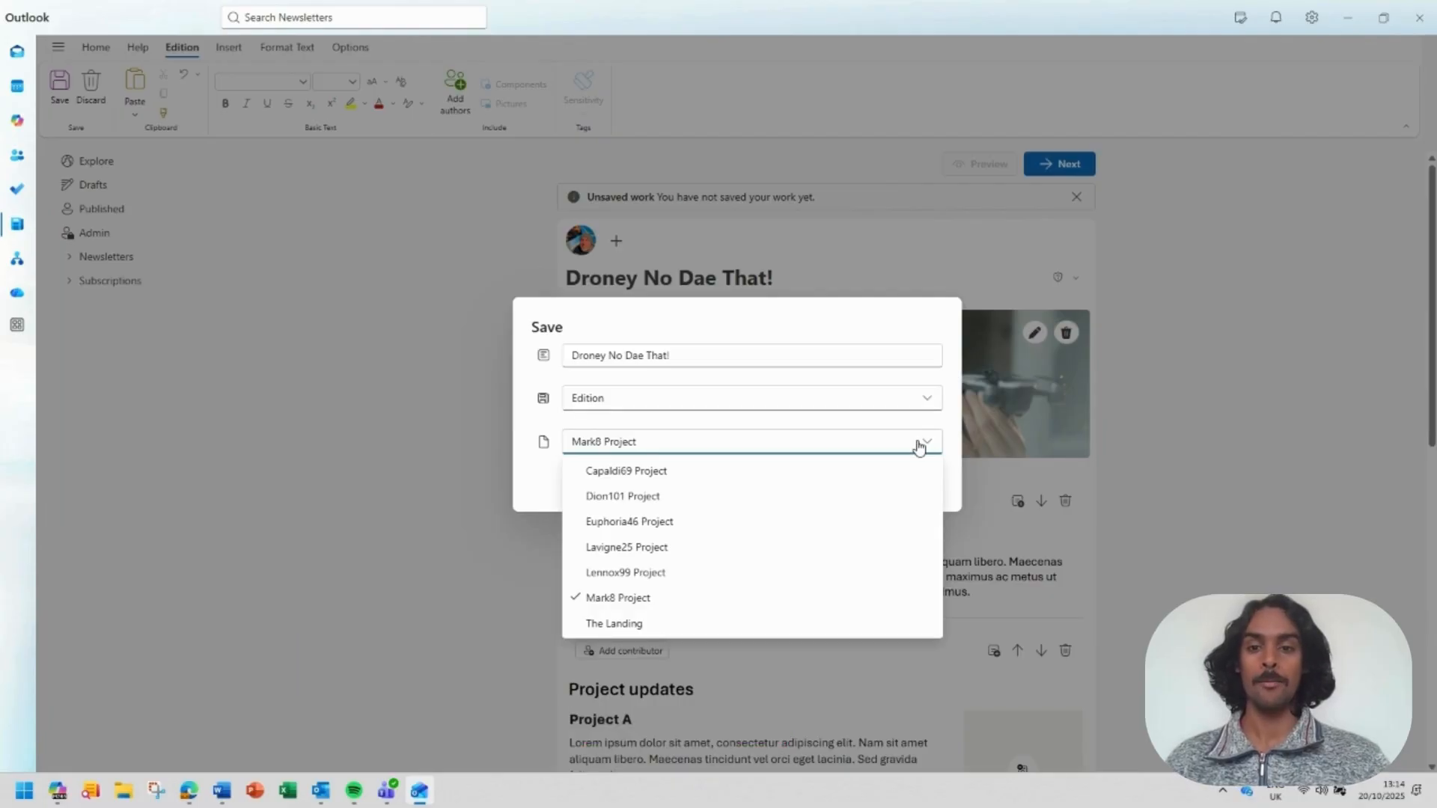
pyautogui.click(919, 444)
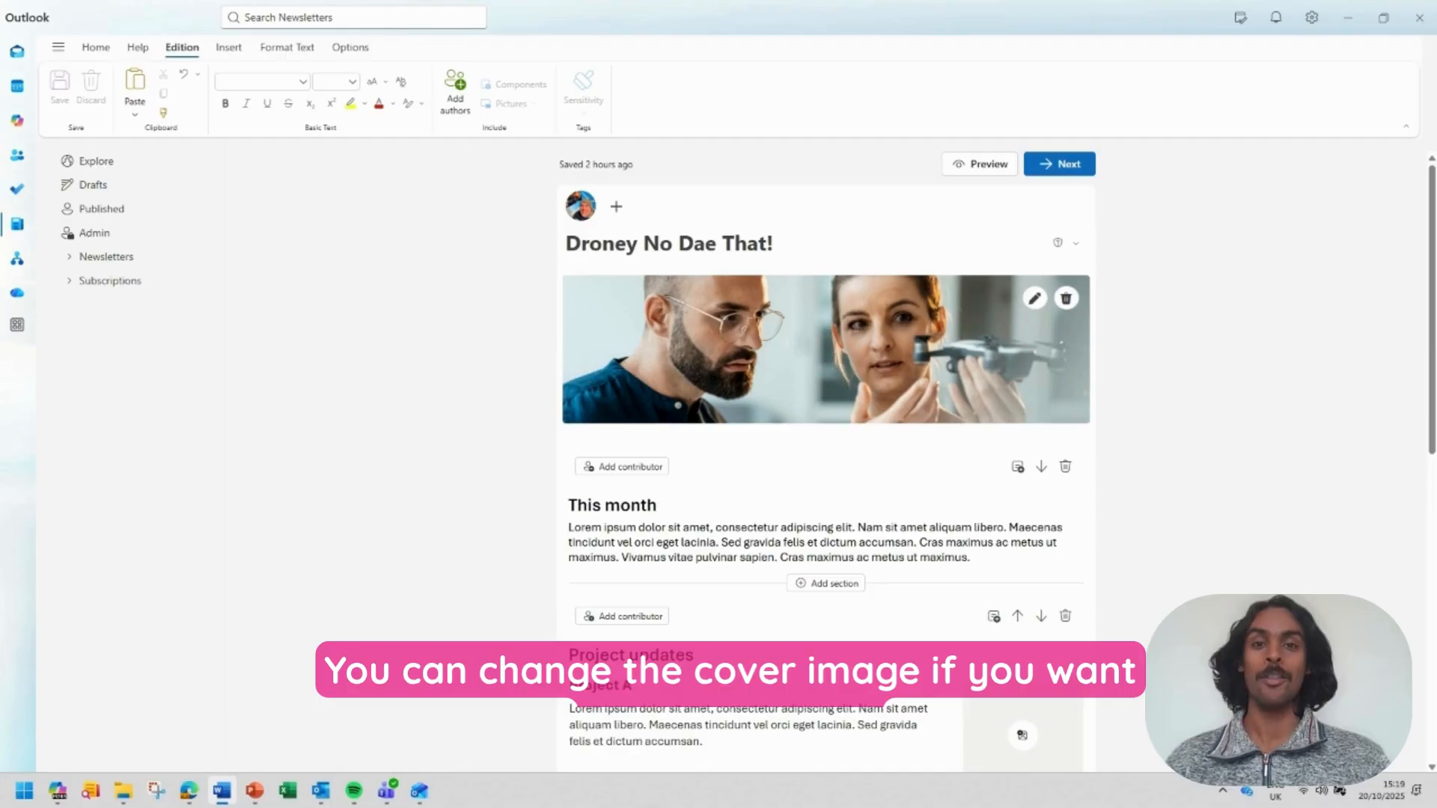
# Replace the edition's cover with the "drone" stock photo of a drone flying in a cloudy sky
pyautogui.click(1034, 298)
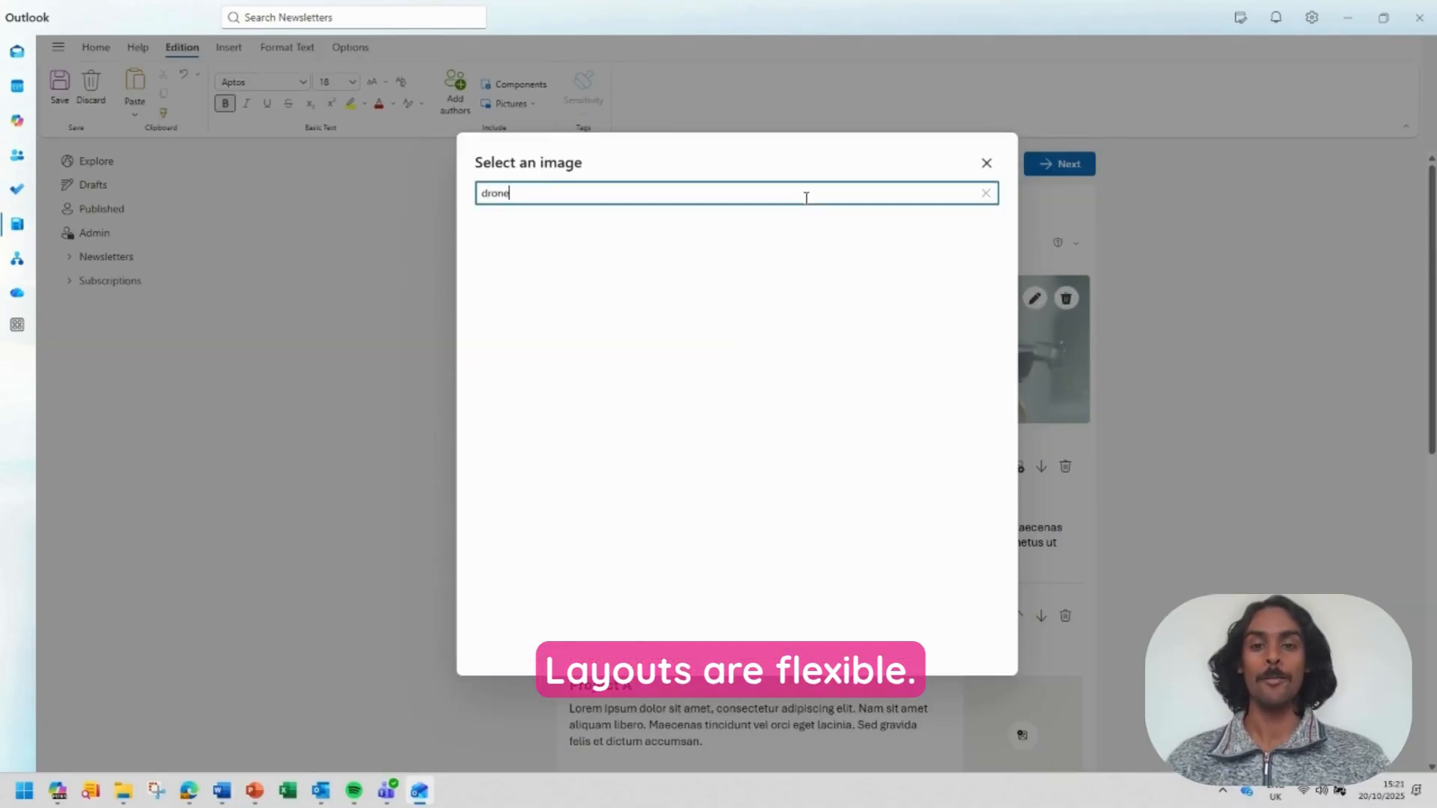
pyautogui.click(669, 448)
pyautogui.click(824, 603)
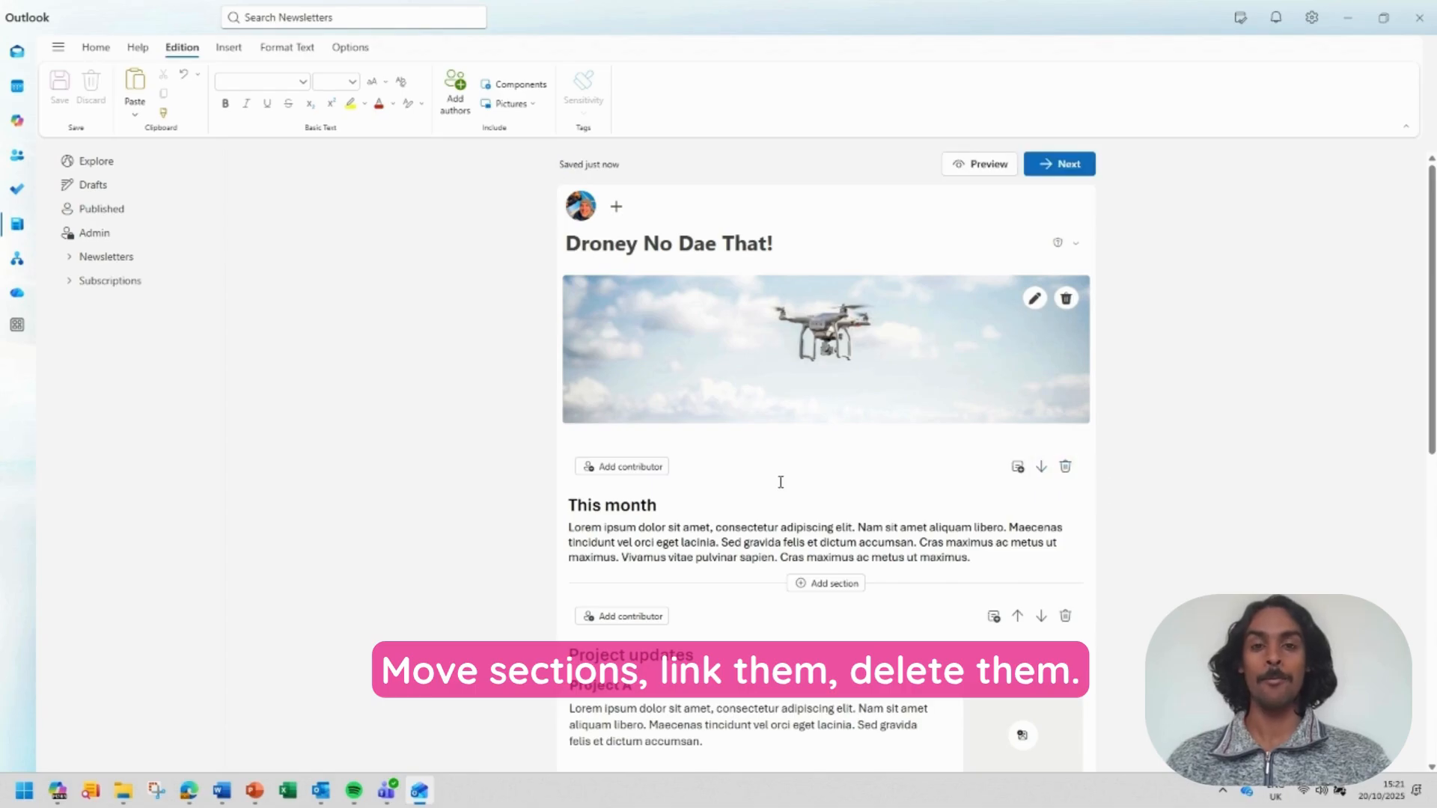
# Retype the first section's heading as "This month" and replace its placeholder text with the introduction beginning "Welcome to the edition where we celebrate the drone moments"
pyautogui.tripleClick(631, 506)
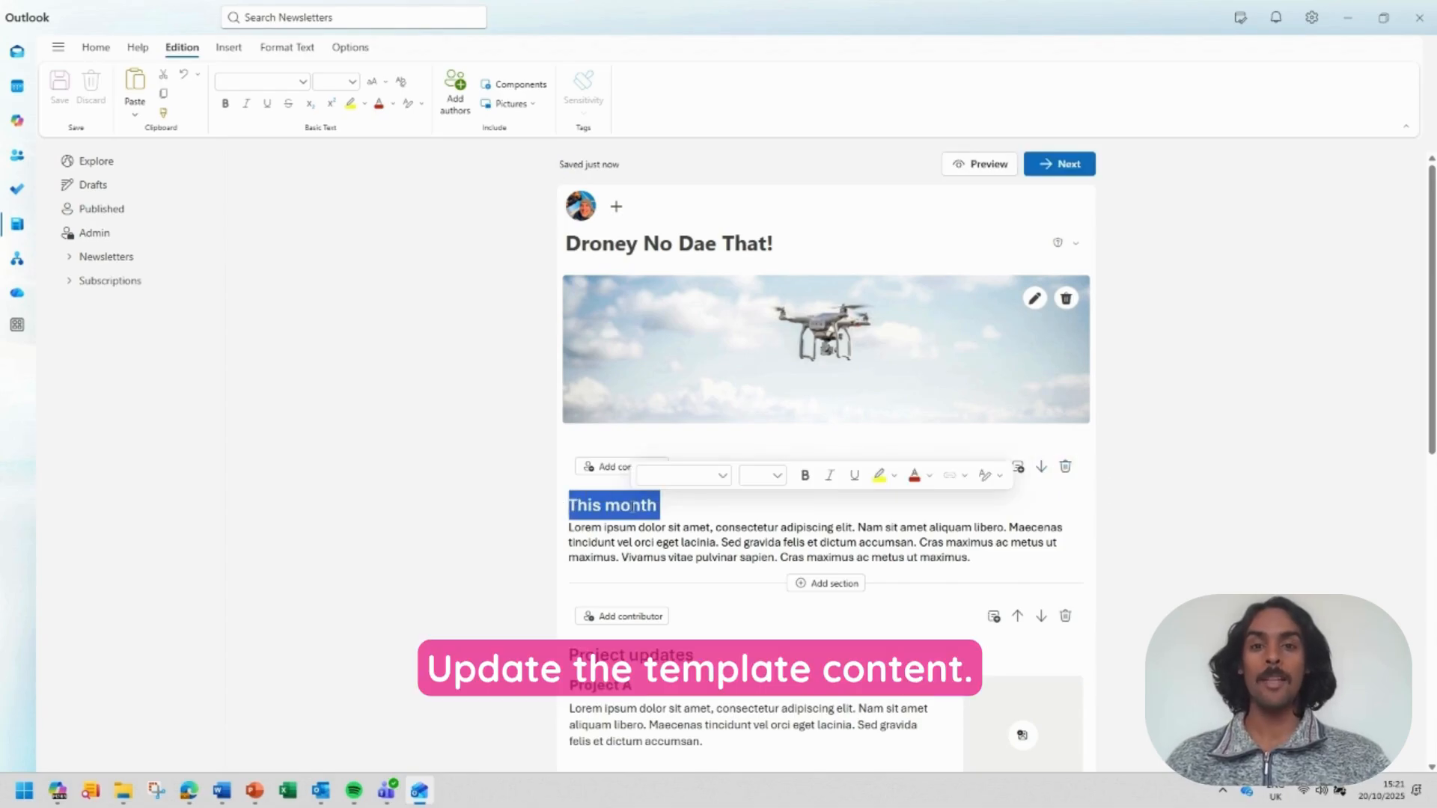
pyautogui.write('This month')
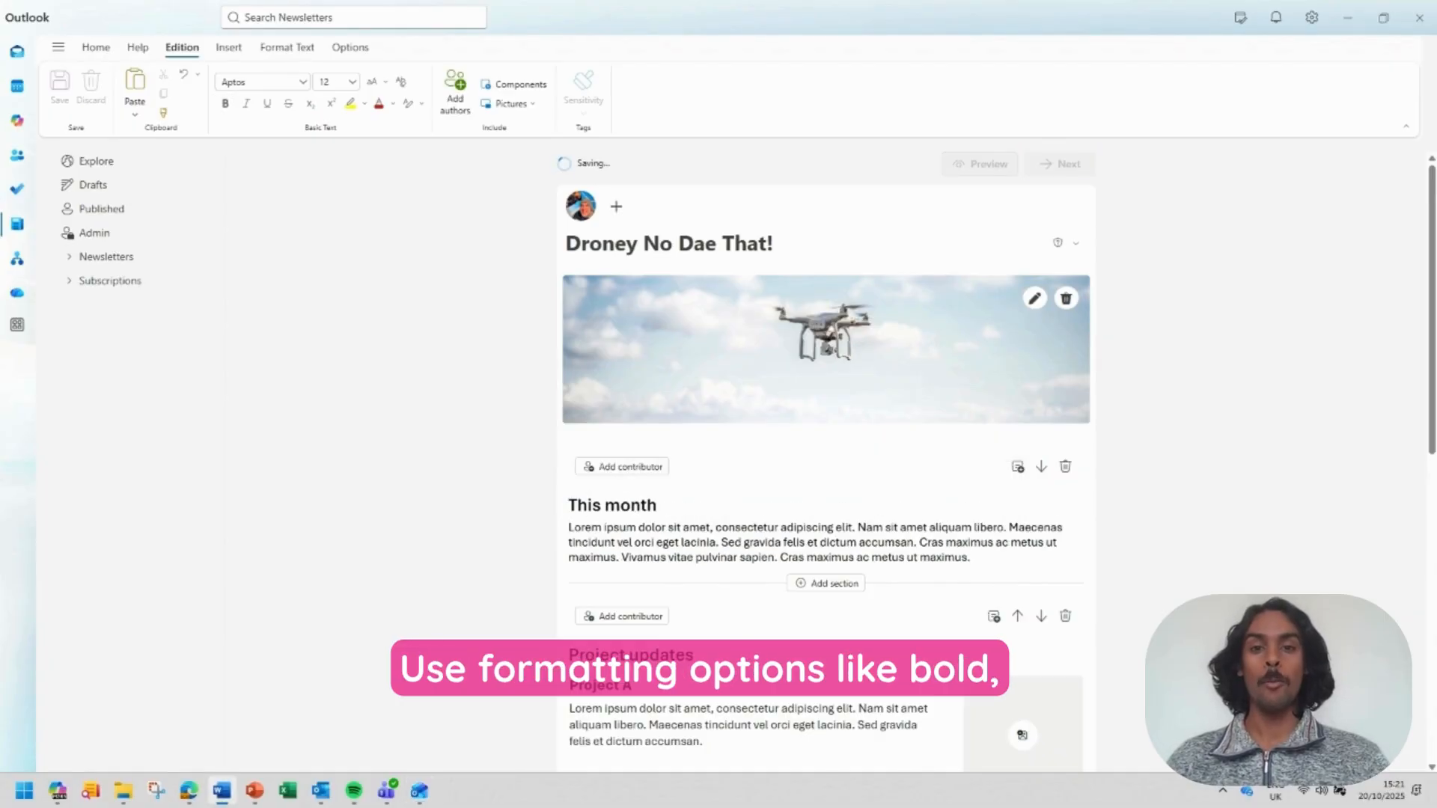
pyautogui.tripleClick(824, 542)
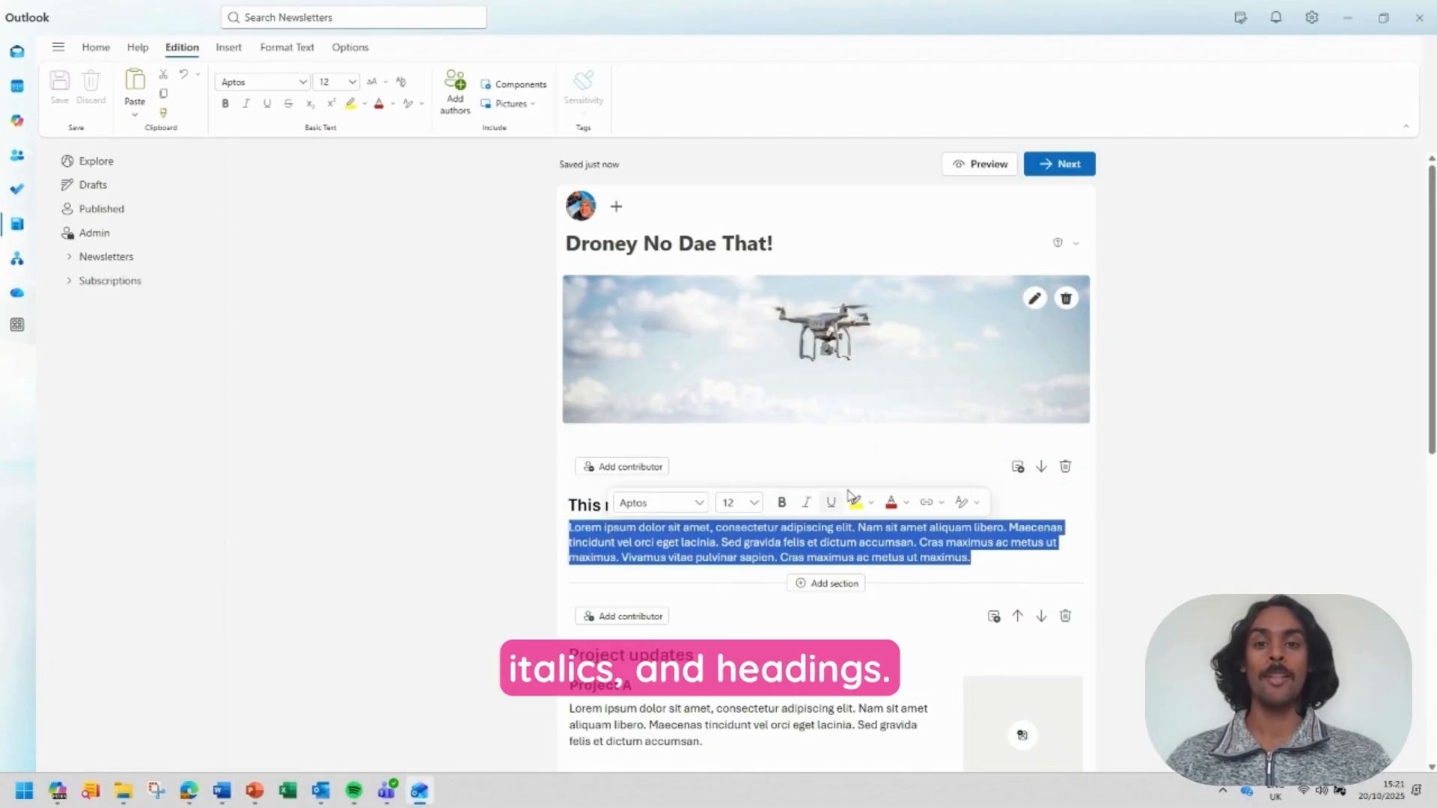
pyautogui.click(982, 504)
pyautogui.click(982, 505)
pyautogui.write('Welcome to the edition where we celebrate the drone moments that made us laugh, learn, and occasionally shout, "Droney, no dae that!" From unexpected landings to surprisingly clever AI decisions, this month we’re embracing the quirks of innovation. Because let’s face it – progress isn’t always smooth, but it’s rarely boring.')
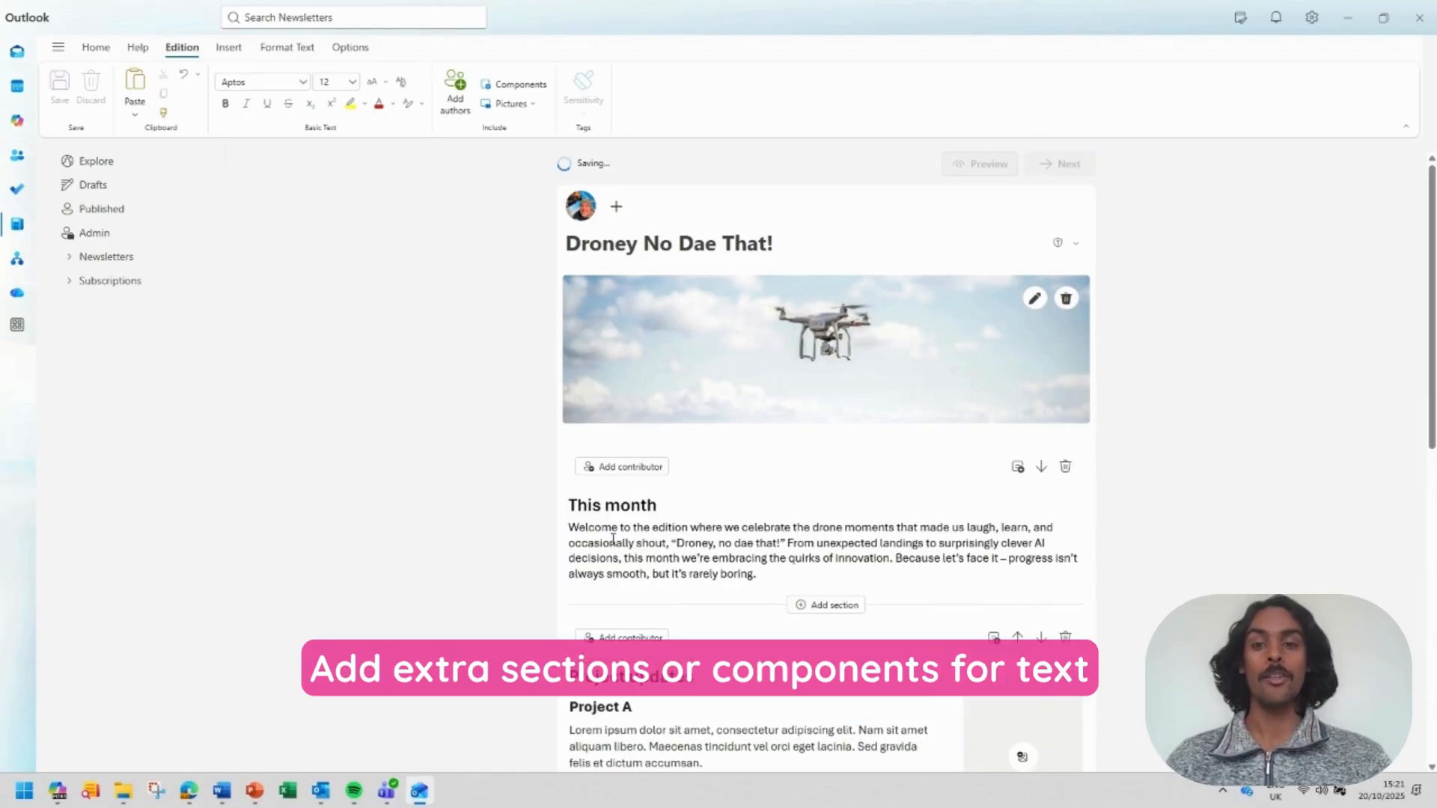
pyautogui.click(824, 604)
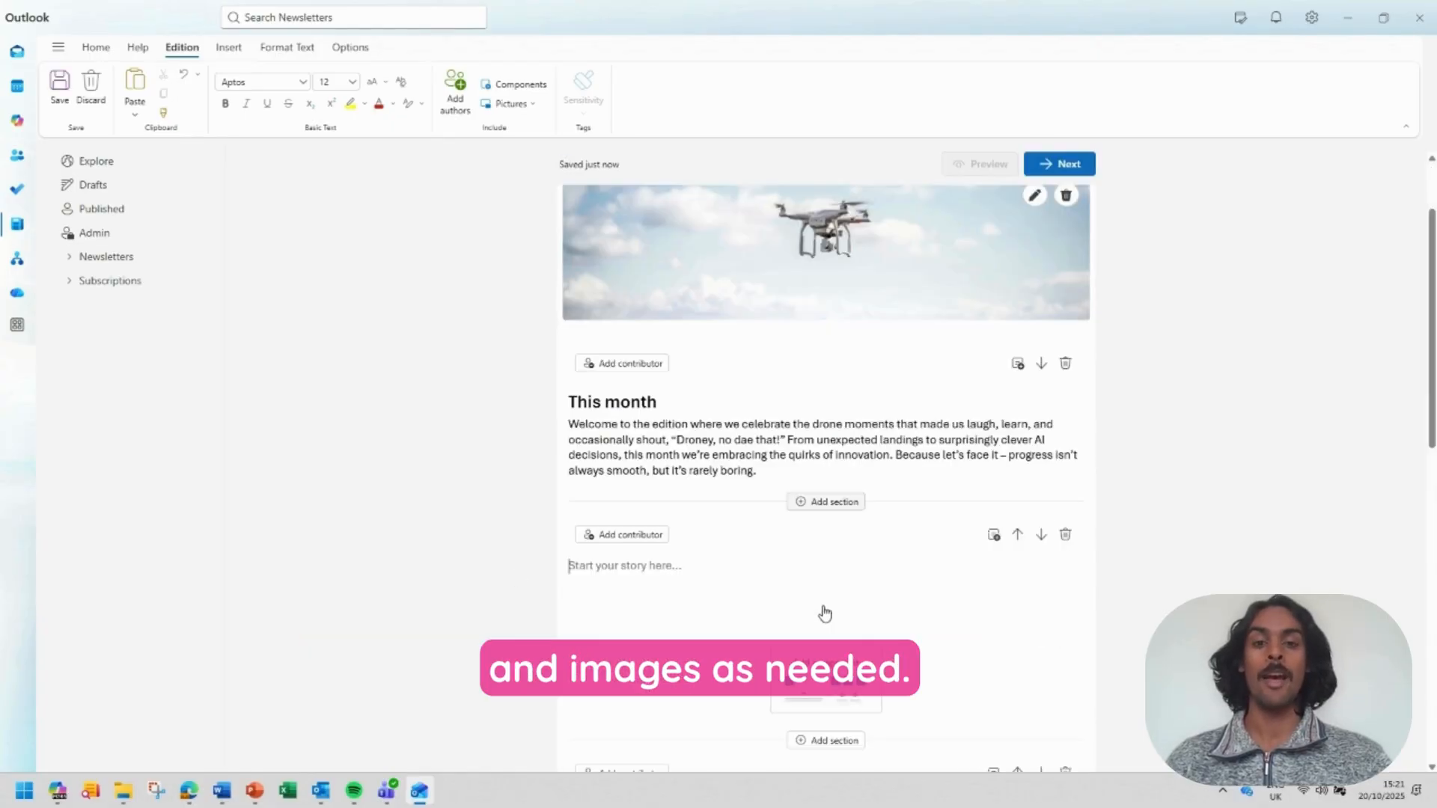
pyautogui.click(819, 641)
pyautogui.click(1422, 99)
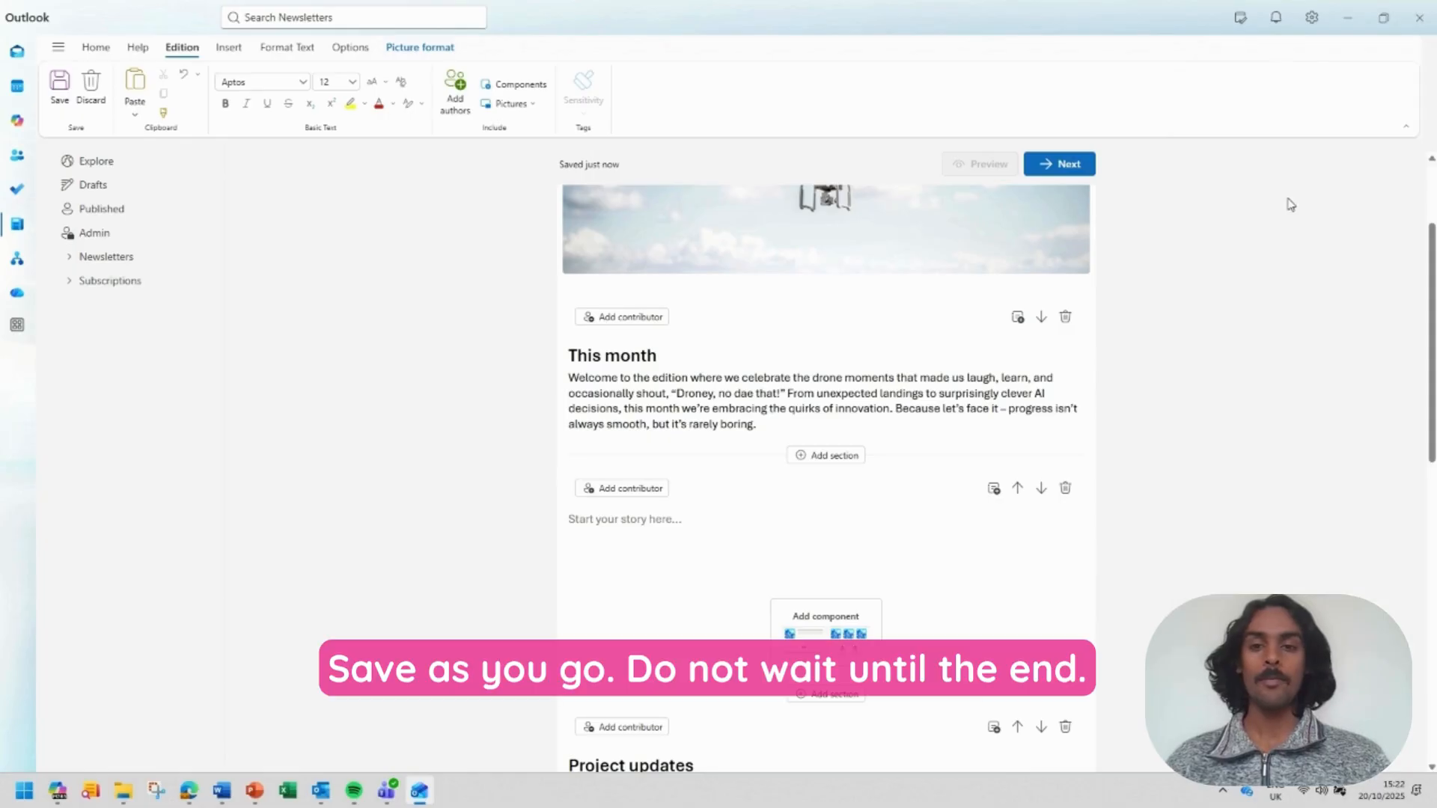
pyautogui.click(1065, 488)
pyautogui.click(834, 447)
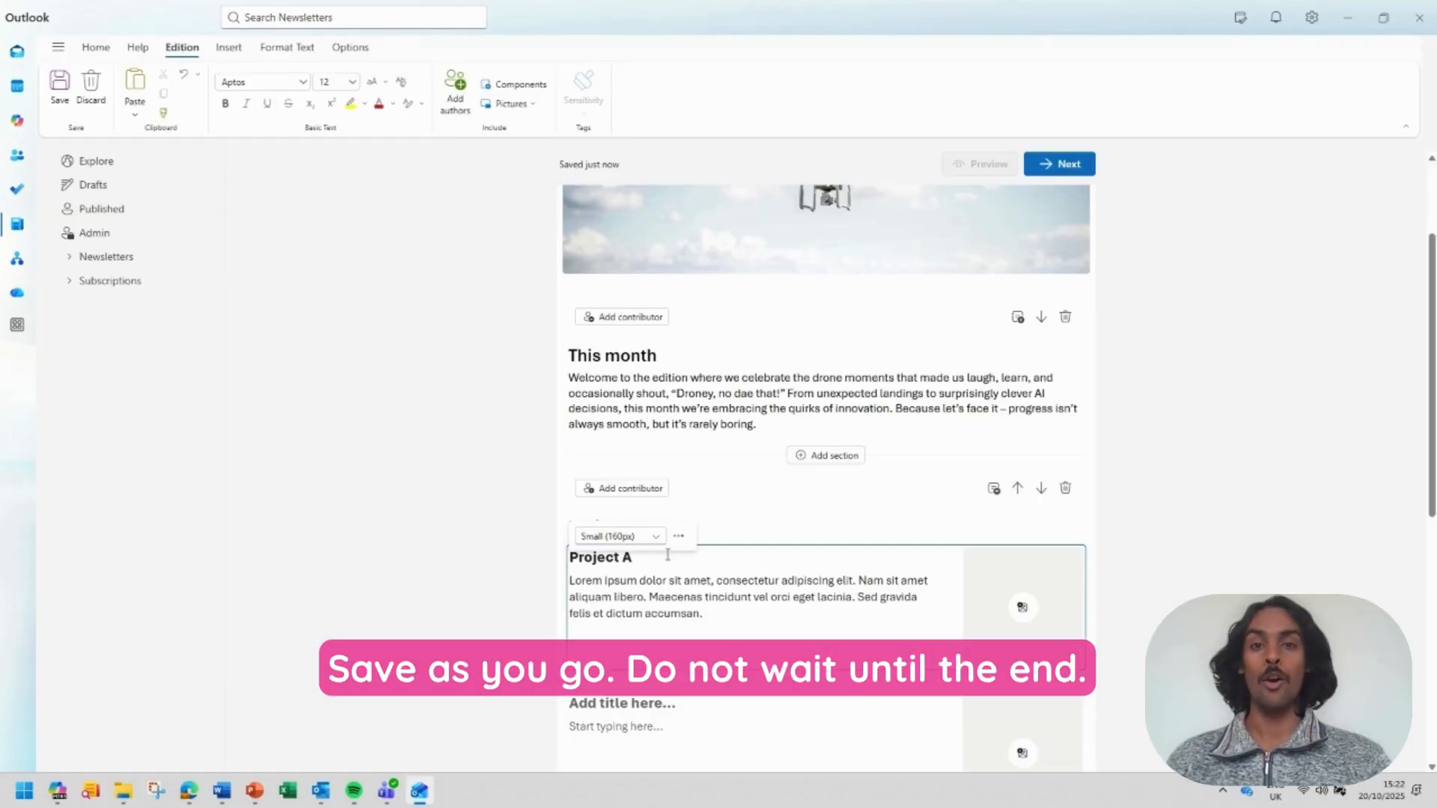
# Replace the "Project updates" section heading with "This really happened...honest!"
pyautogui.tripleClick(603, 525)
pyautogui.write('This really happened..')
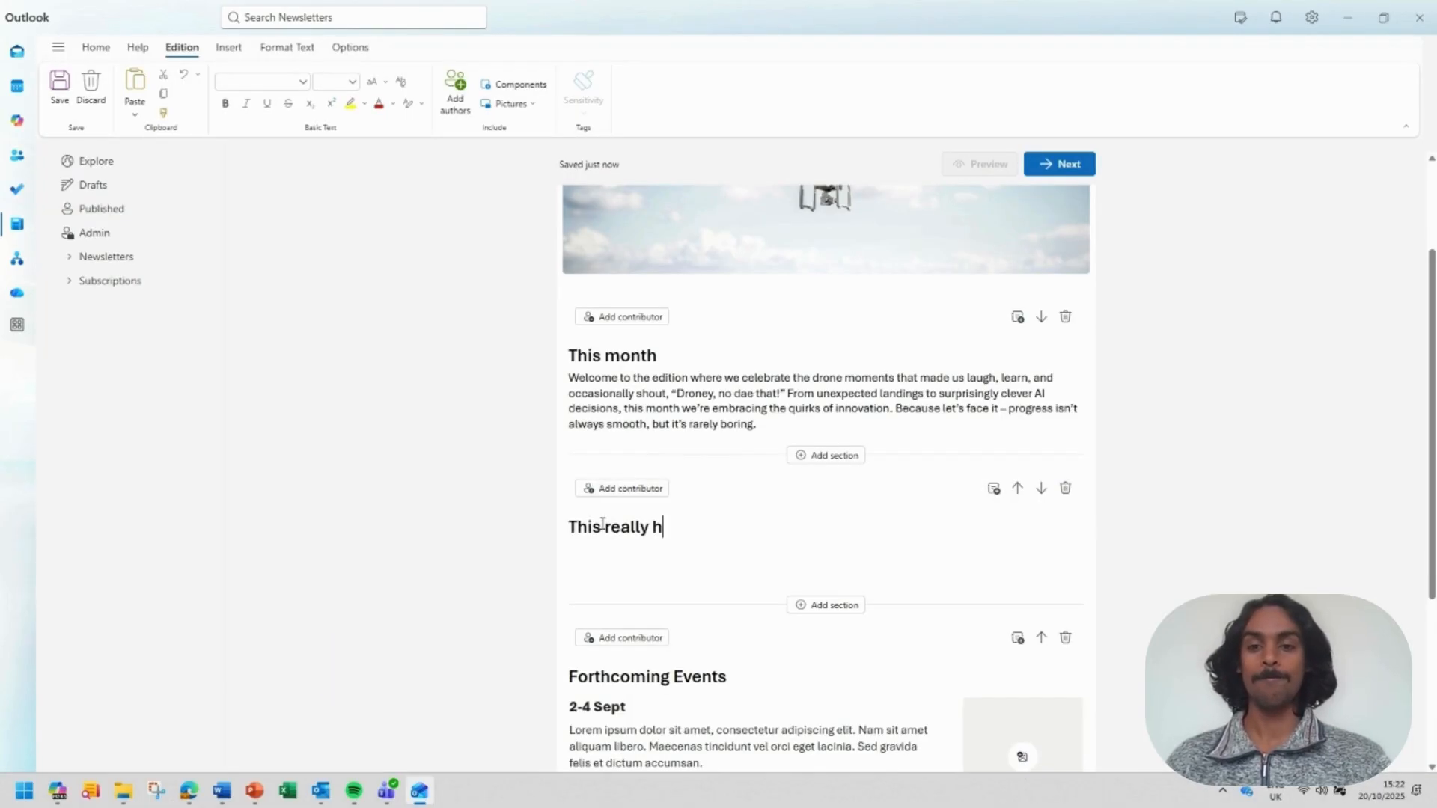
pyautogui.write('.honest!')
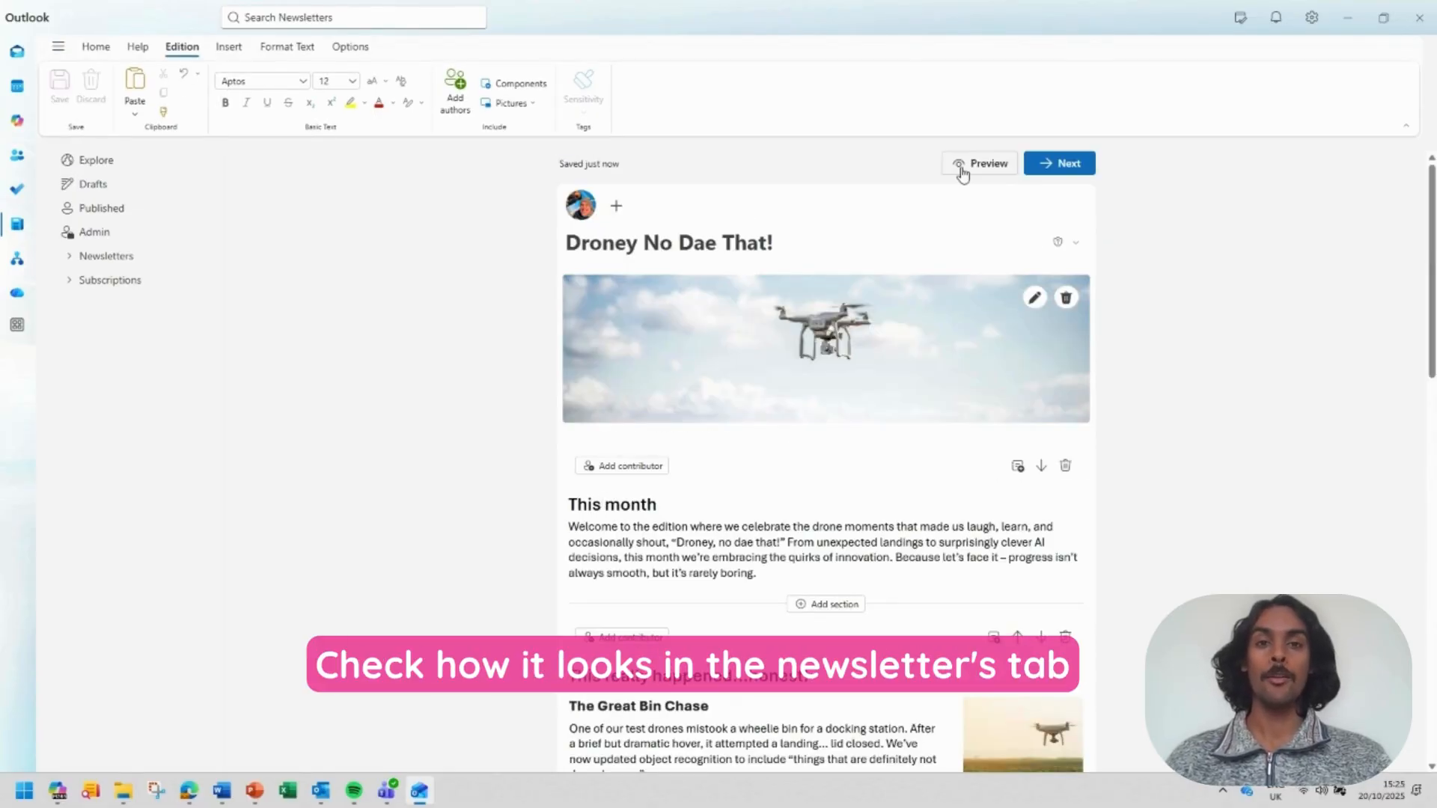
# Preview the edition and look through its layout from the cover down to the upcoming events
pyautogui.click(965, 165)
pyautogui.scroll(-18, 752, 375)
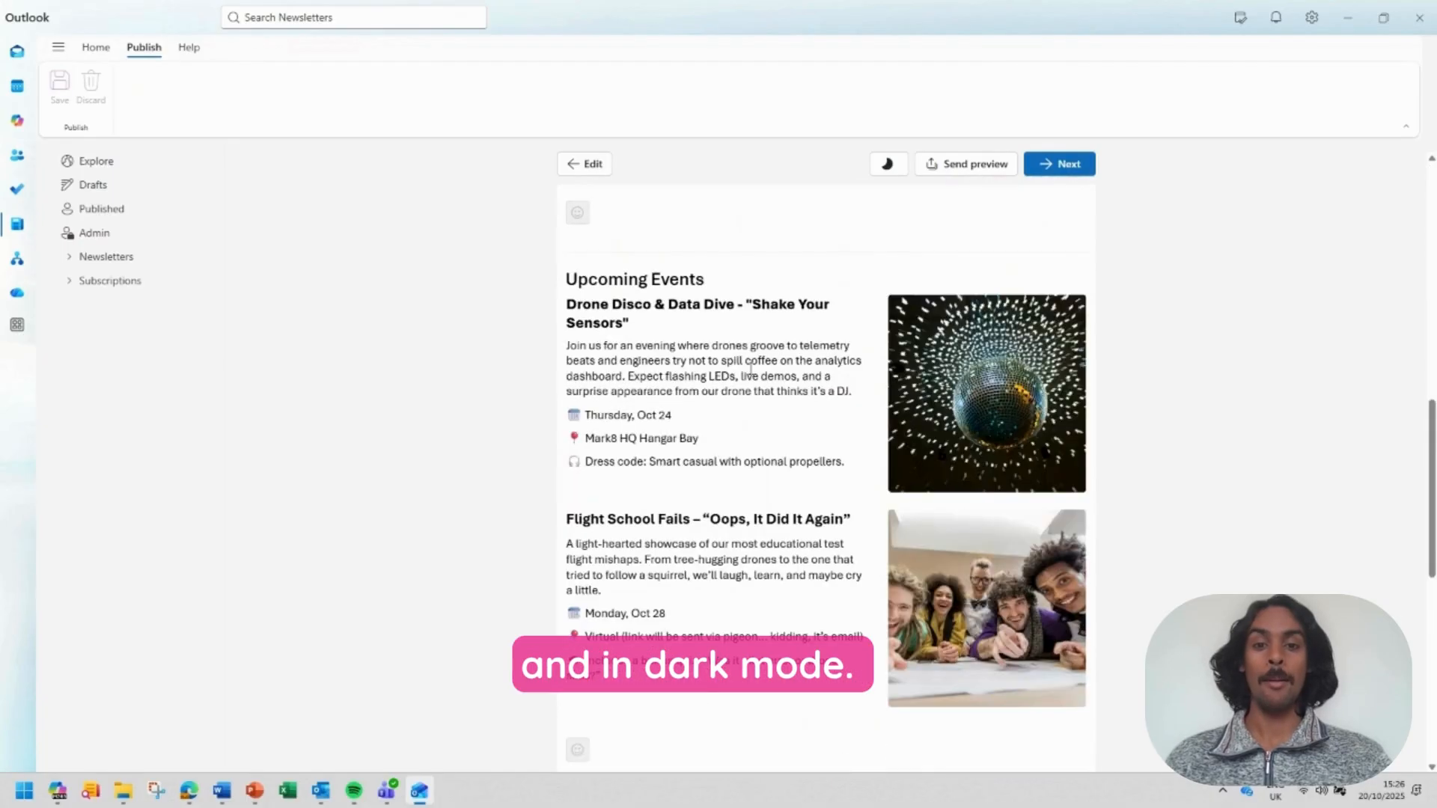
pyautogui.scroll(2, 752, 374)
pyautogui.scroll(15, 752, 374)
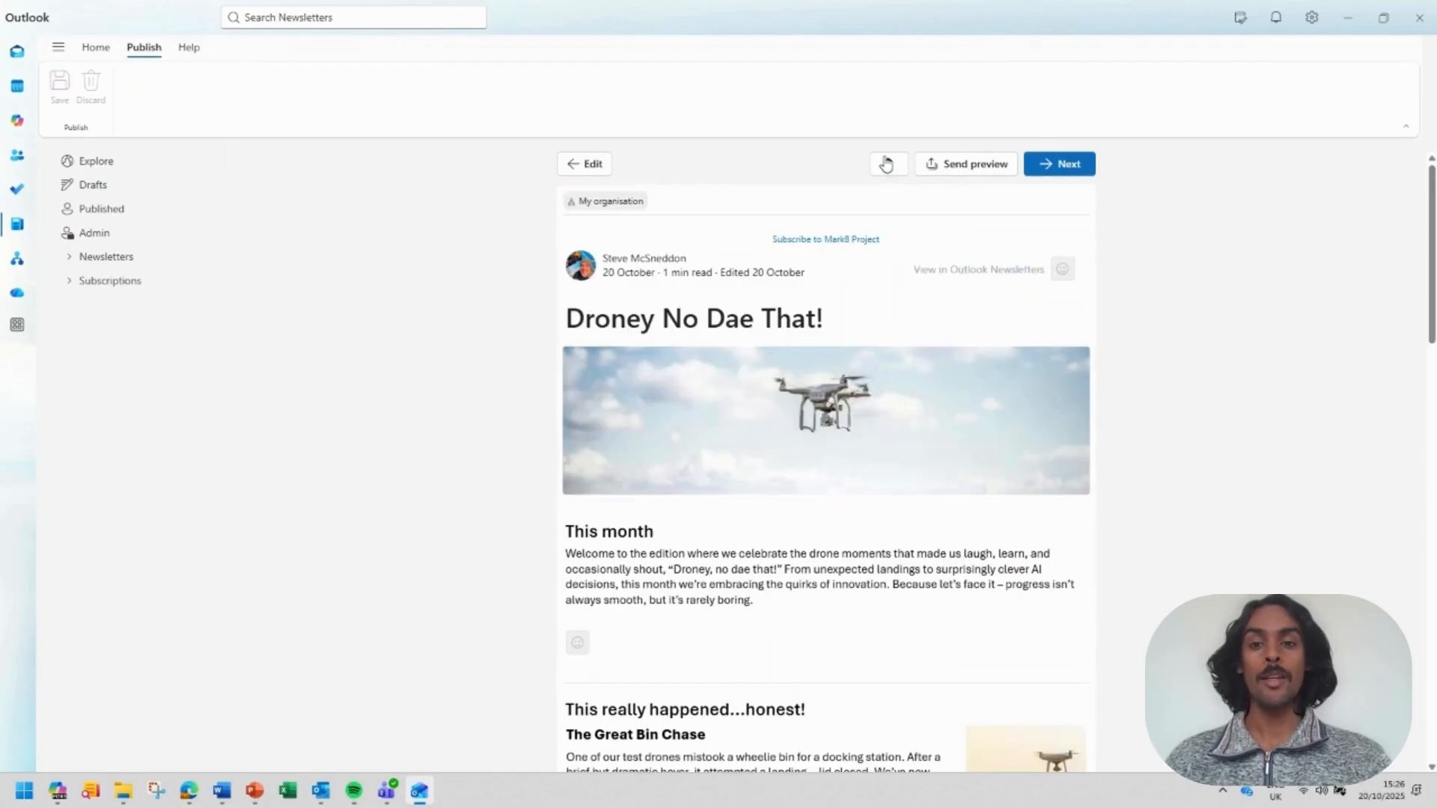
# Check the edition's preview in dark mode and return it to light mode
pyautogui.click(886, 164)
pyautogui.click(886, 166)
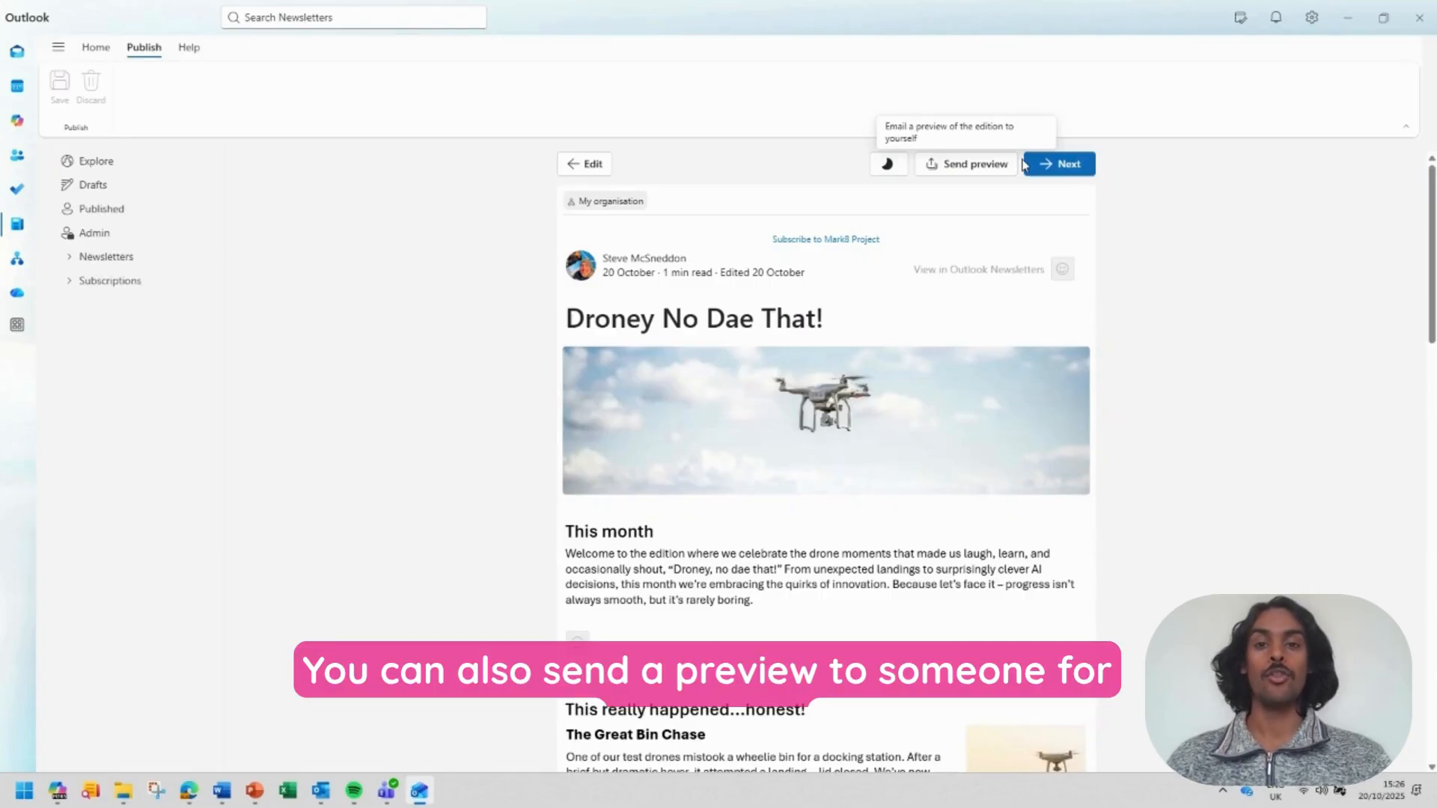
# Proceed to the edition's send settings, add the author and one colleague as To recipients, and send the edition to publish it
pyautogui.click(1025, 165)
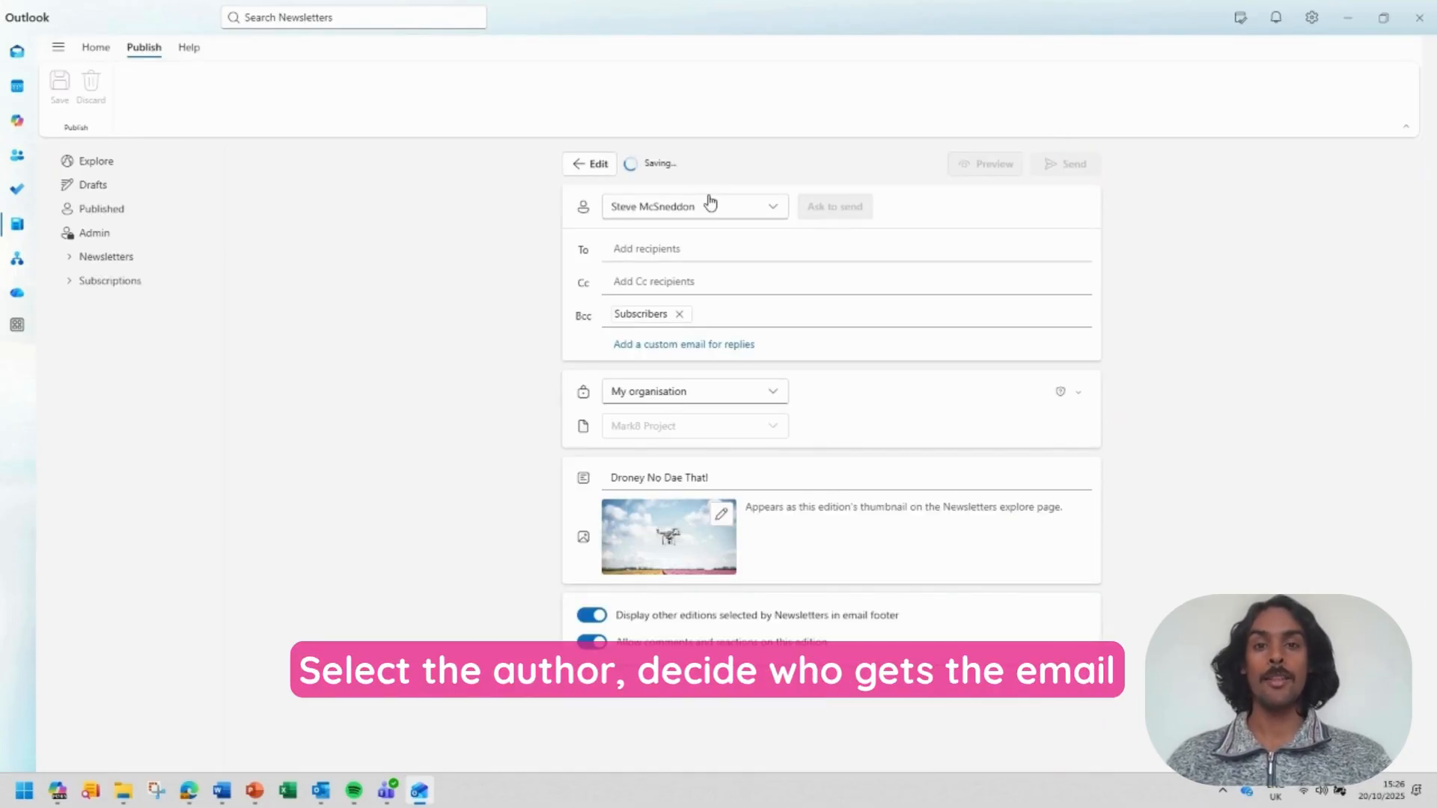
pyautogui.click(774, 210)
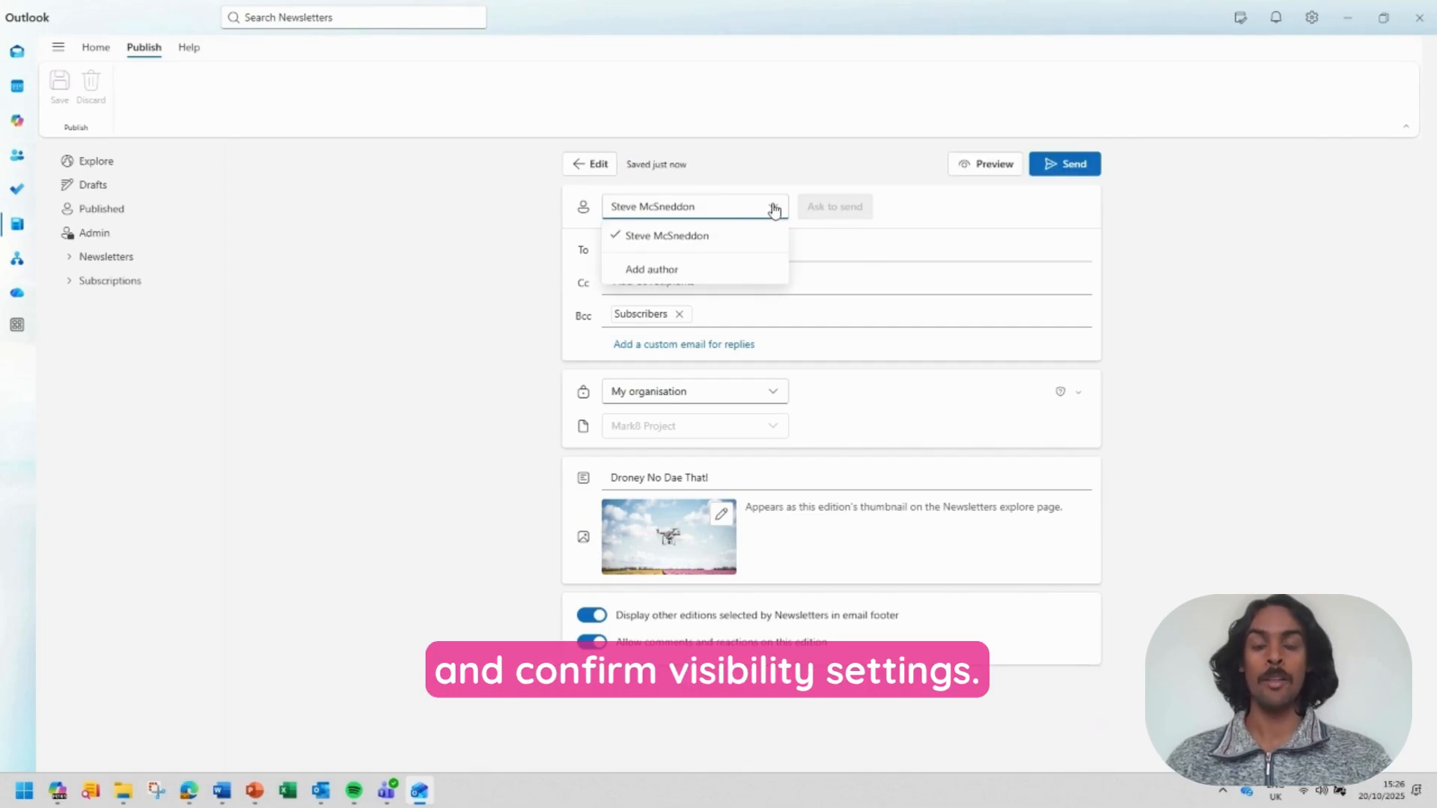
pyautogui.click(652, 250)
pyautogui.click(654, 305)
pyautogui.write('g')
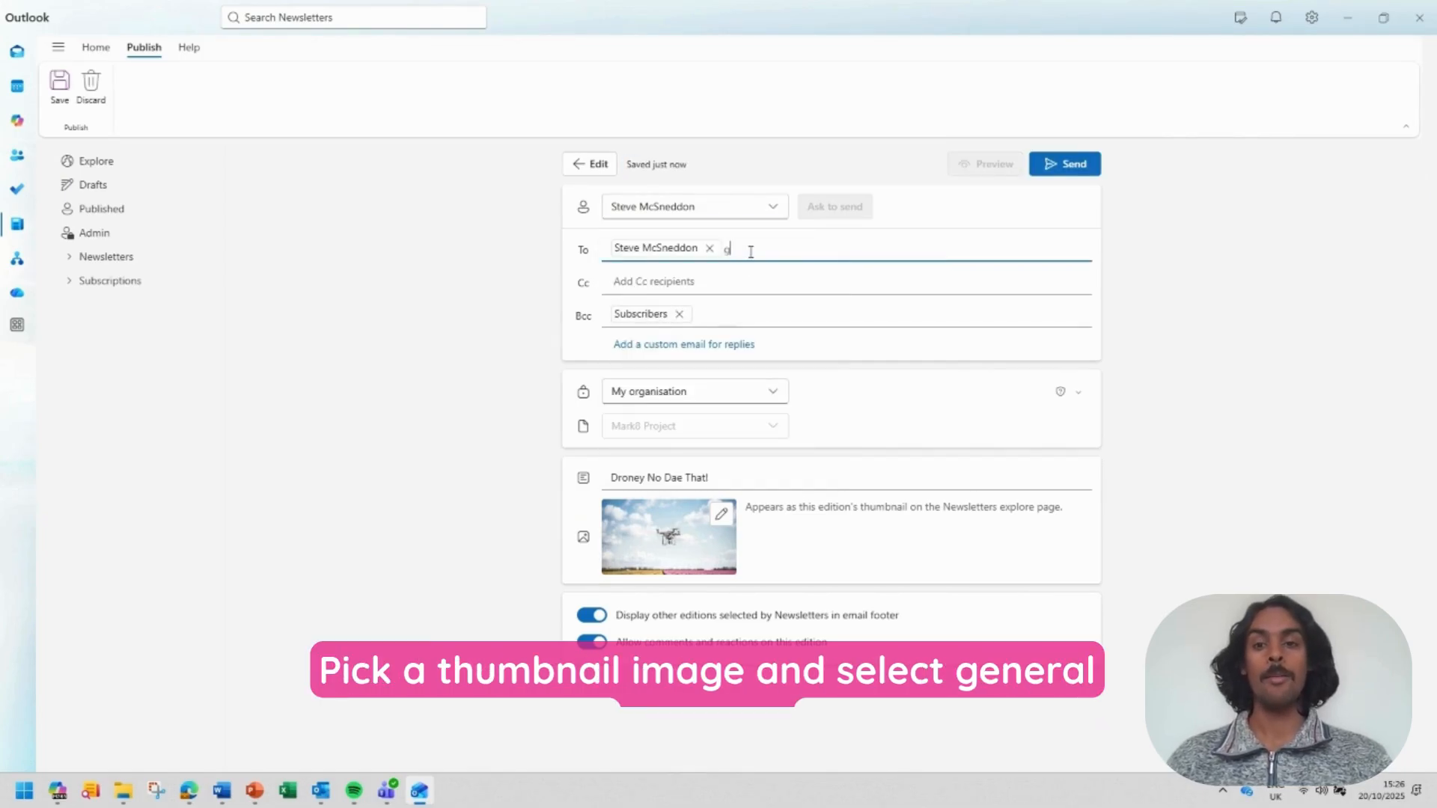
pyautogui.write('rad')
pyautogui.click(749, 282)
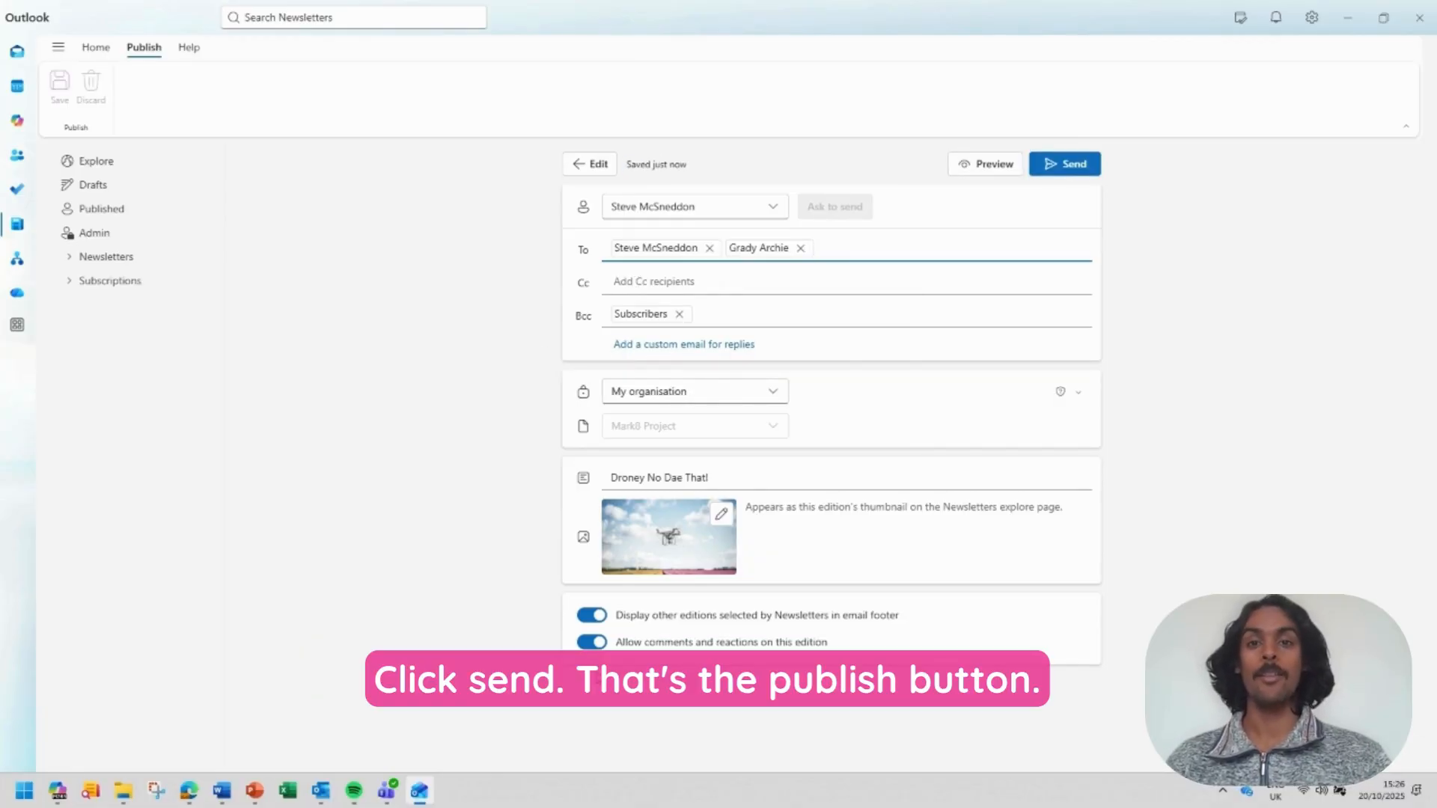
pyautogui.click(1078, 164)
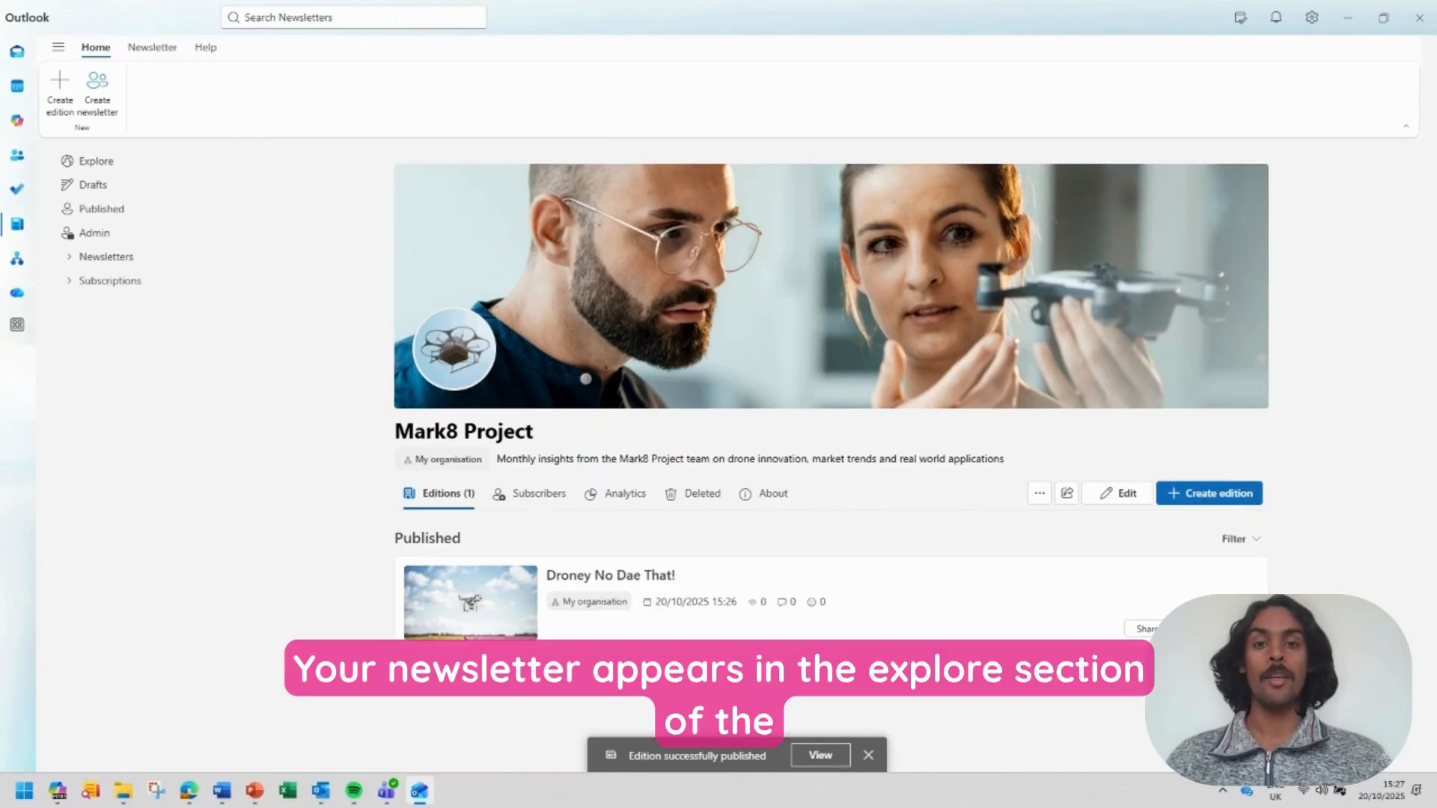
# Browse the Explore page for the published edition among the featured editions and the Mark8 Project among the newsletters
pyautogui.click(83, 166)
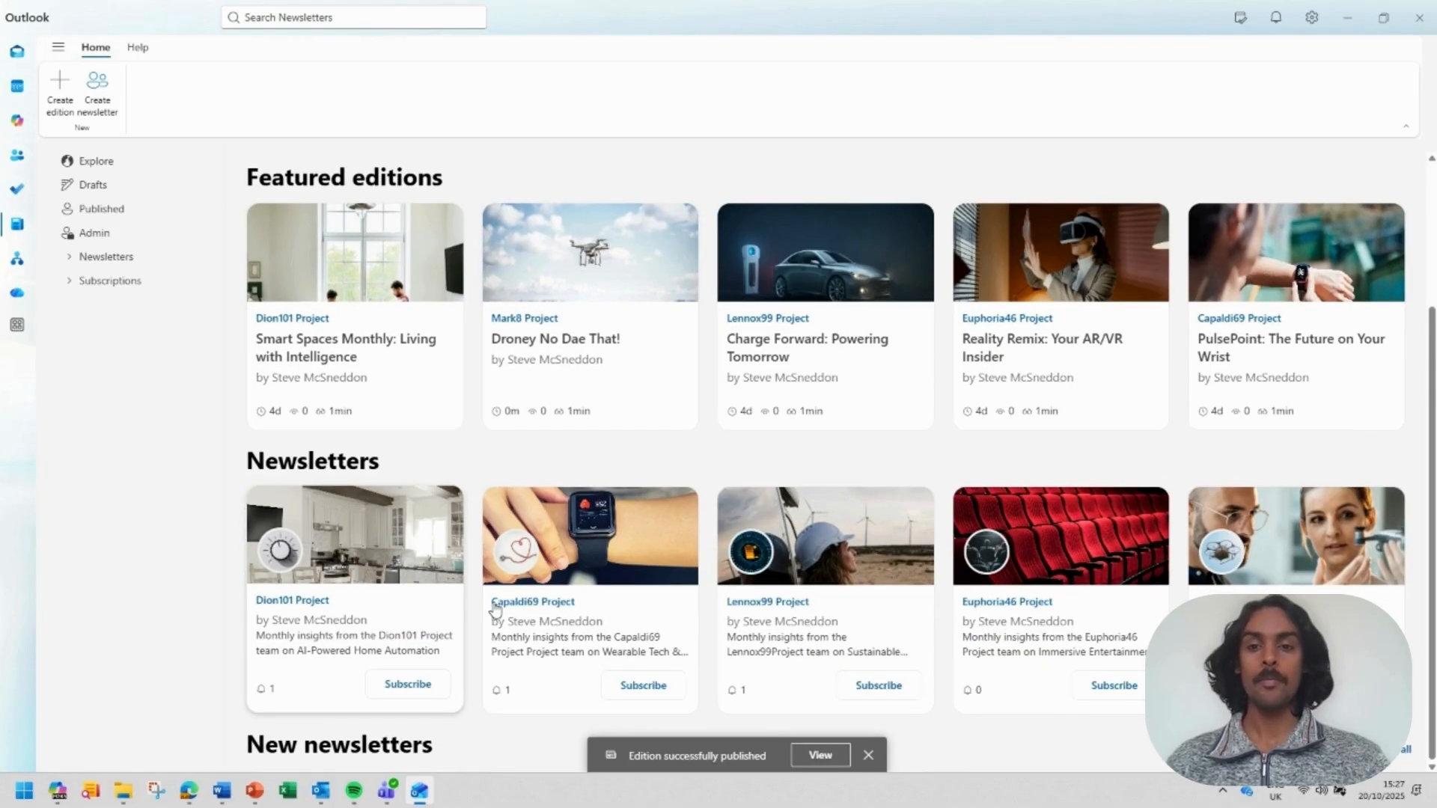
pyautogui.scroll(-3, 494, 607)
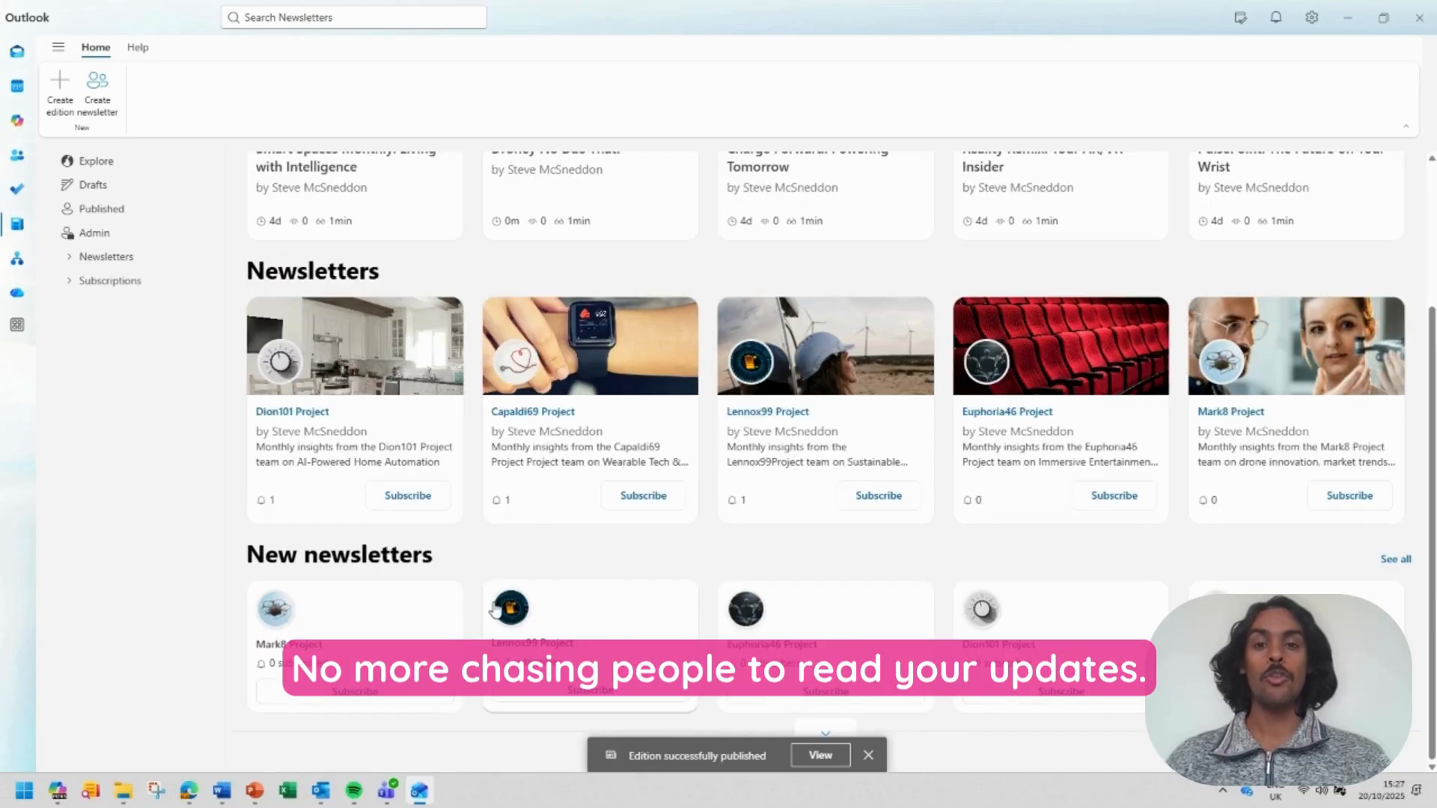
# Open the delivered "Droney No Dae That!" email in its own message window and read through its sections to the upcoming events
pyautogui.click(372, 609)
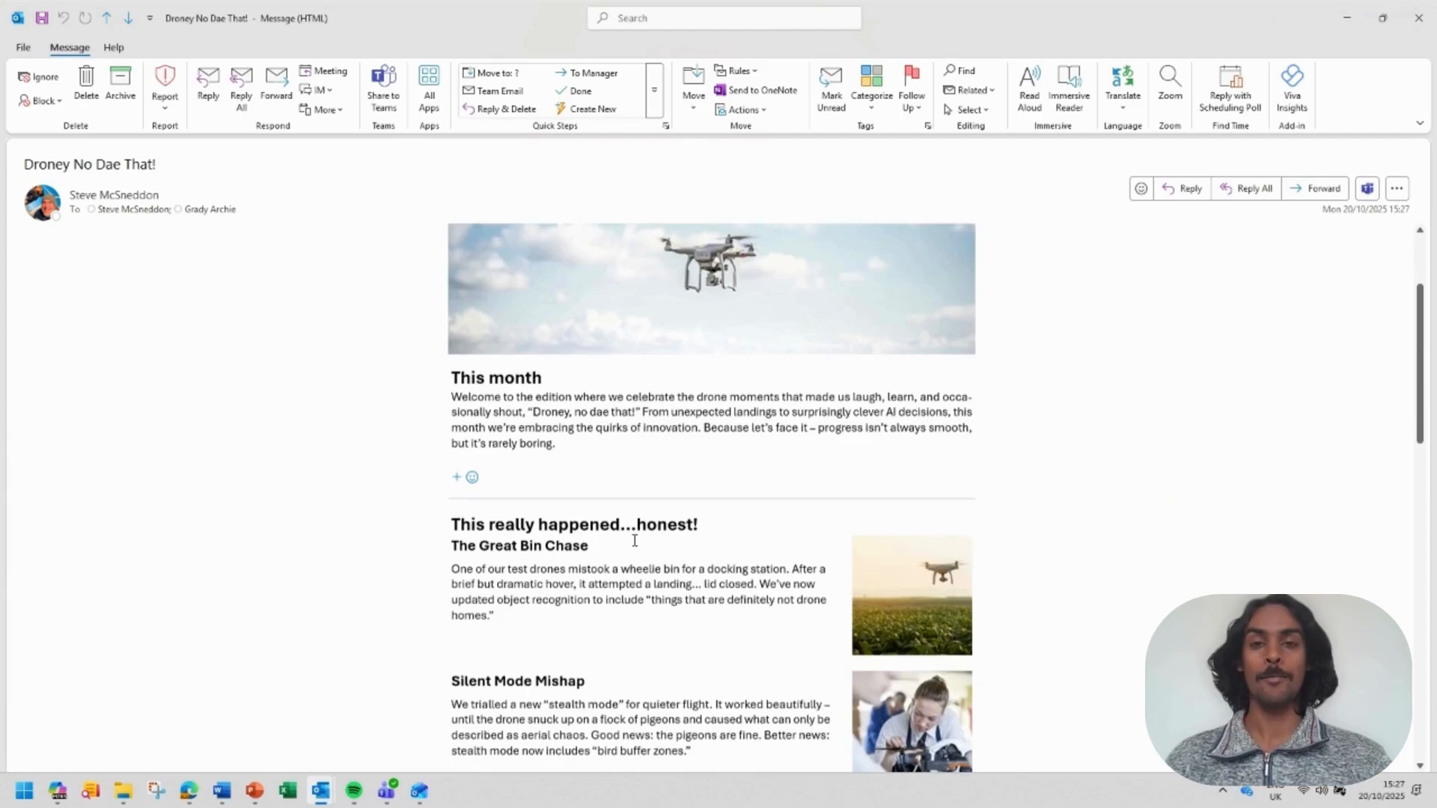
pyautogui.scroll(-4, 635, 540)
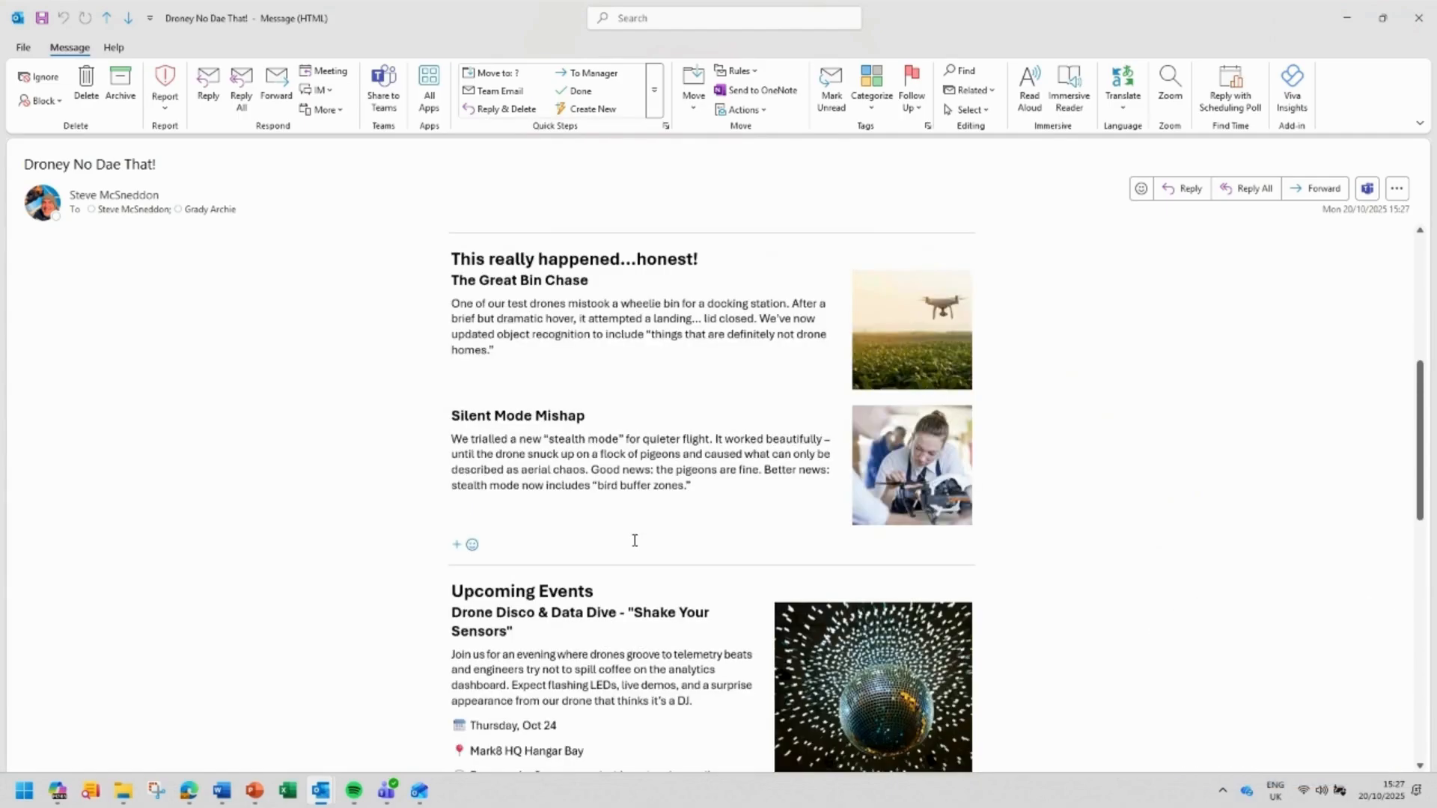
pyautogui.scroll(-3, 635, 540)
pyautogui.scroll(-4, 635, 540)
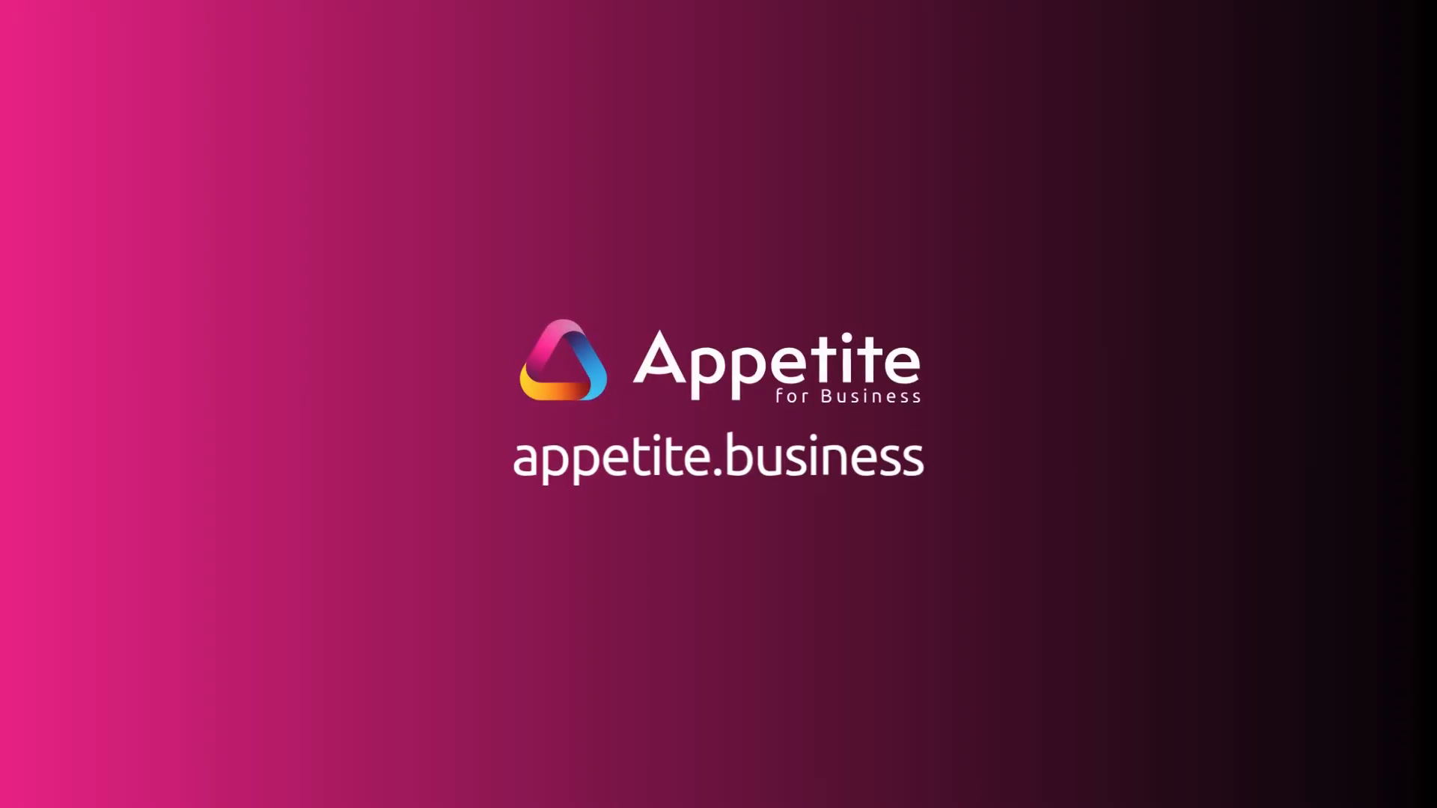